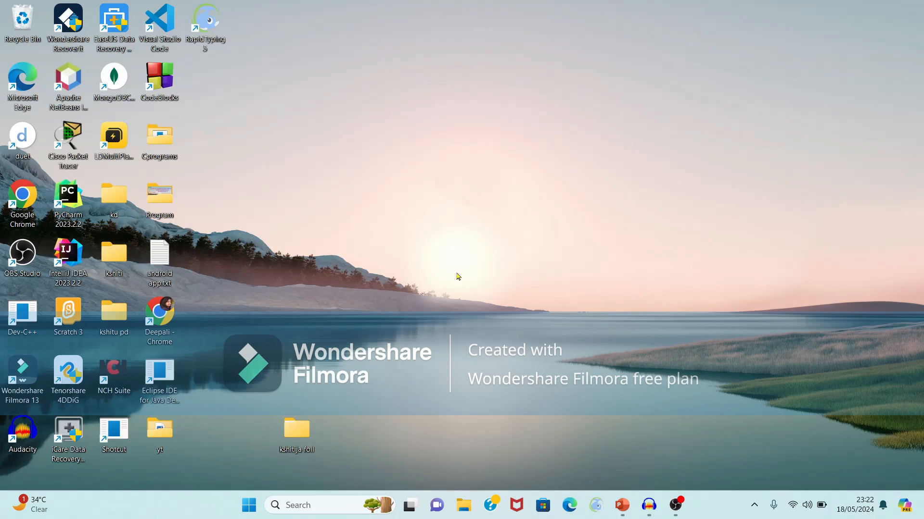
Launch Chrome and search Google for 'MongoDB Atlas'
double_click(164, 322)
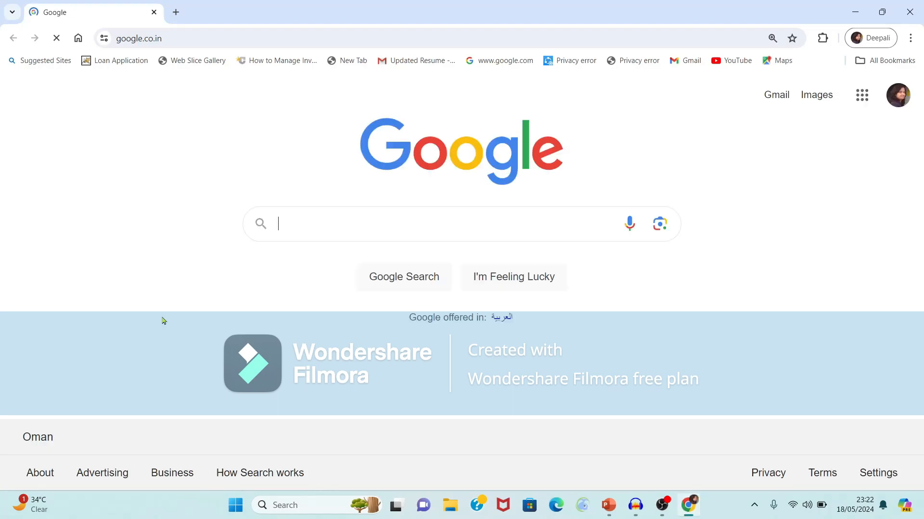
click(322, 218)
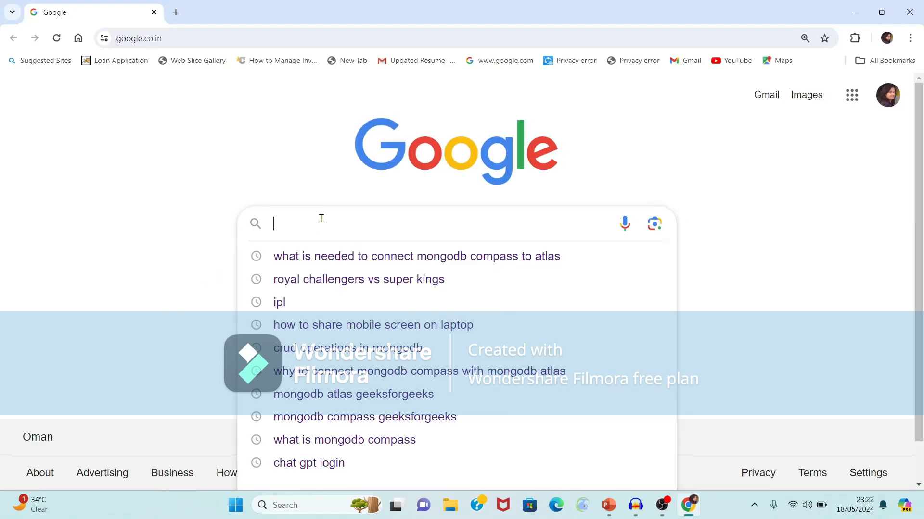
text(Mongo)
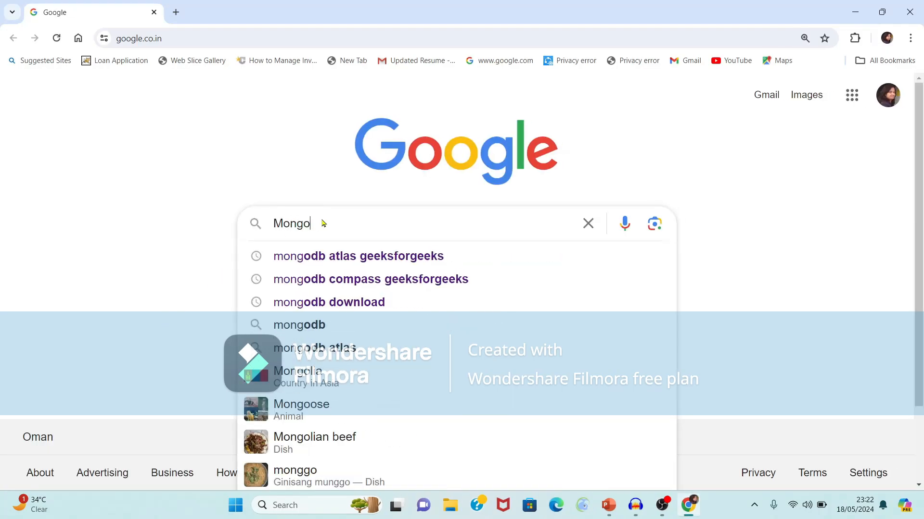
text(DB Atlas)
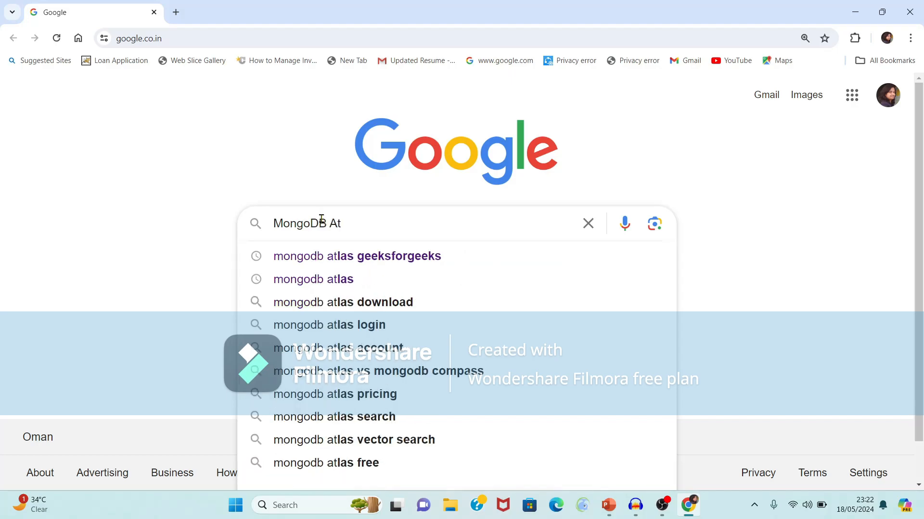
key(Return)
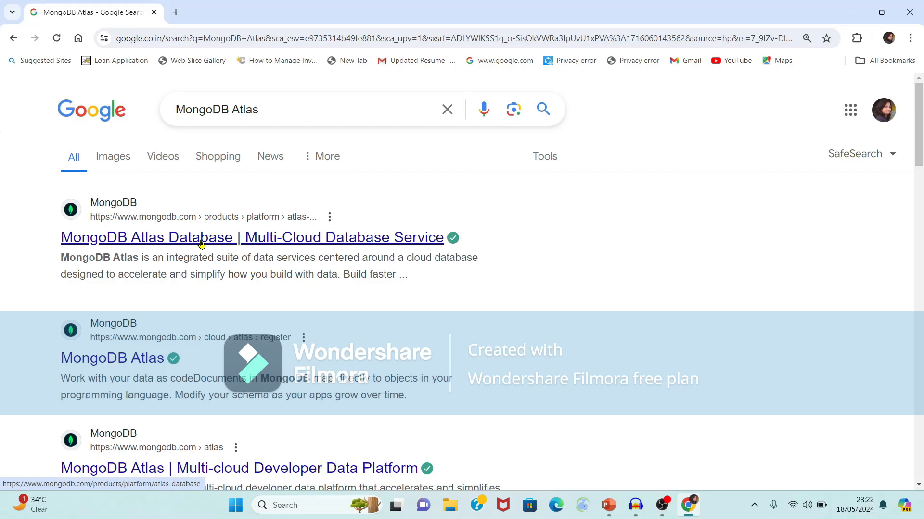
Open the MongoDB Atlas result in a new tab and start a free sign-up with Google
middle_click(201, 245)
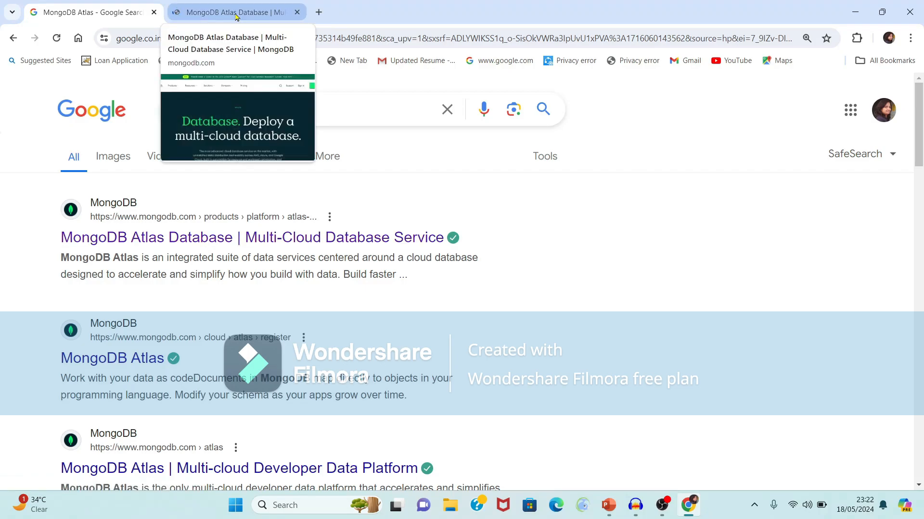
click(229, 9)
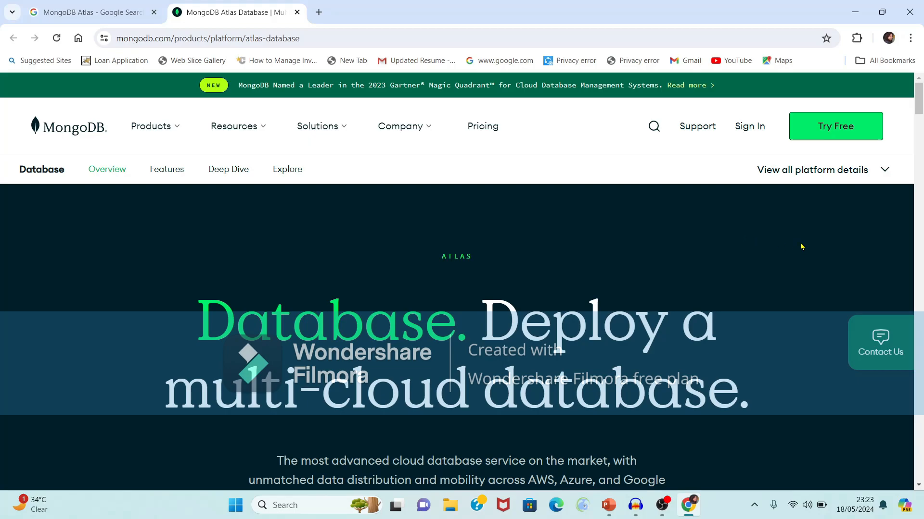
click(845, 131)
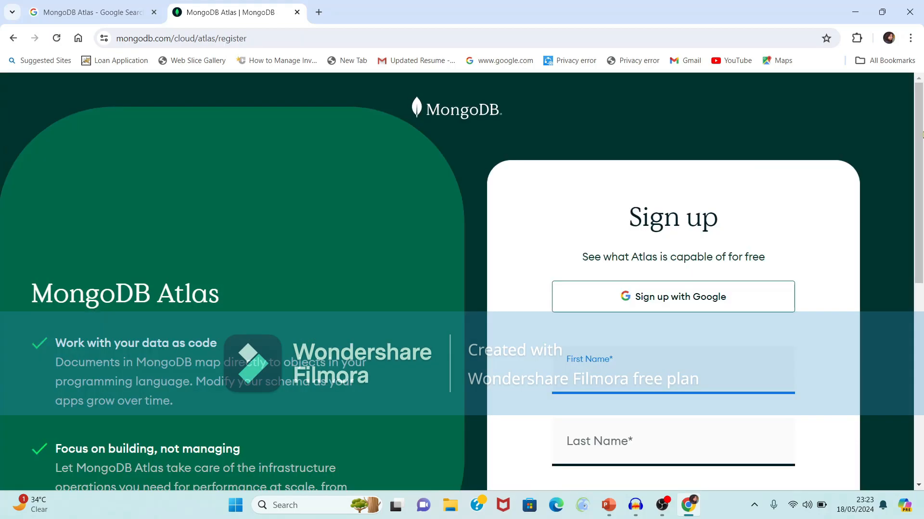
scroll(922, 135, down, 6)
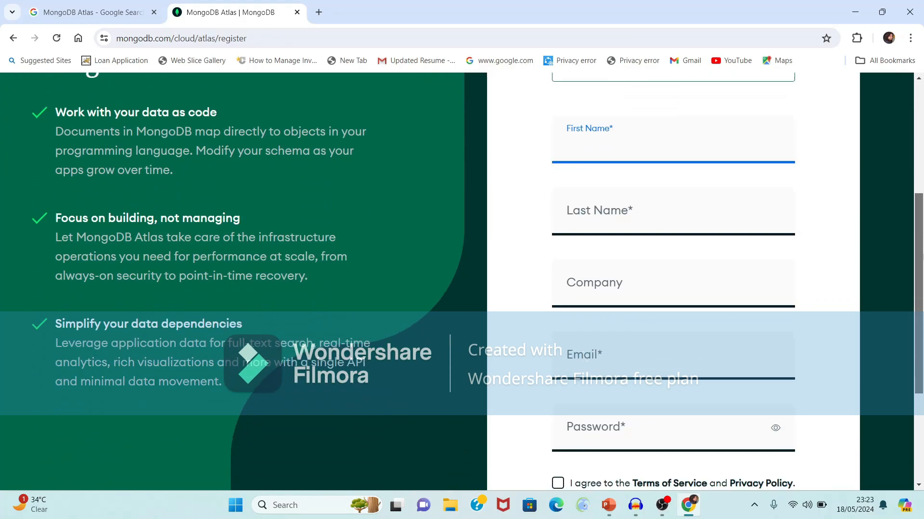
scroll(903, 145, up, 6)
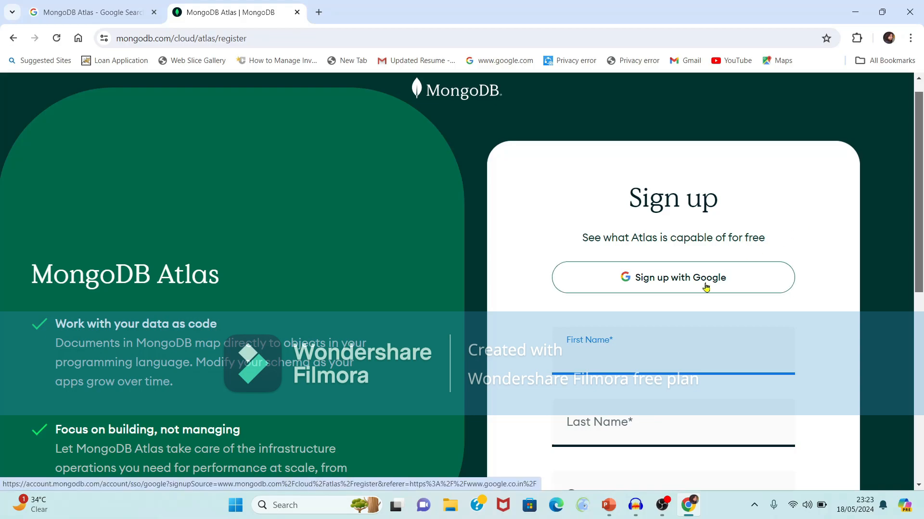
click(706, 287)
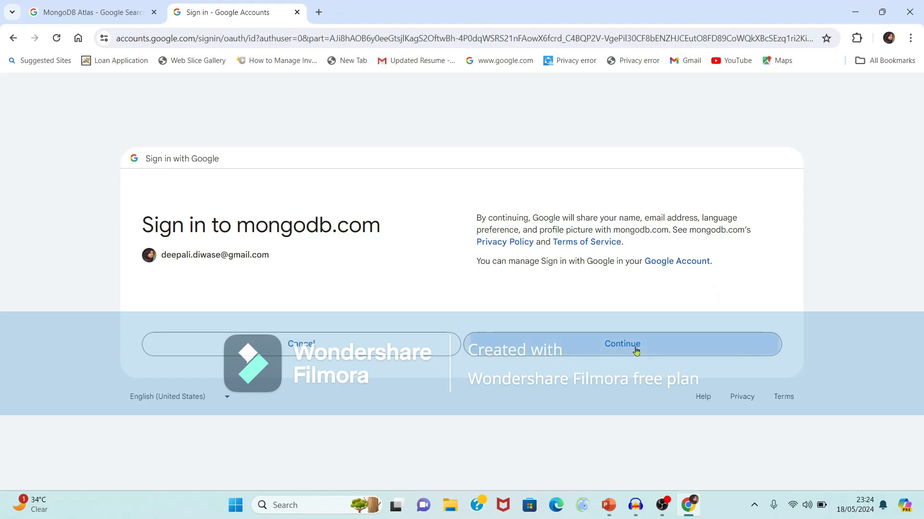
click(636, 352)
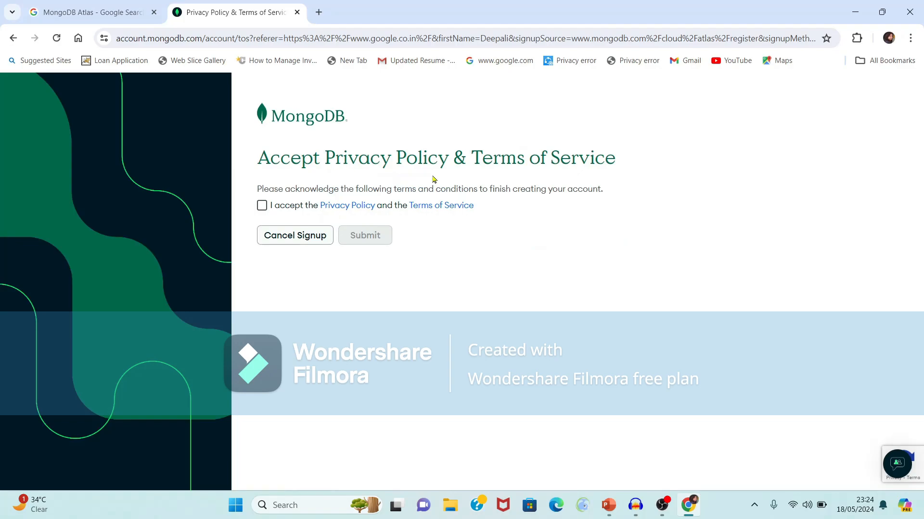
Accept the privacy policy and terms of service and submit to create the account
click(263, 207)
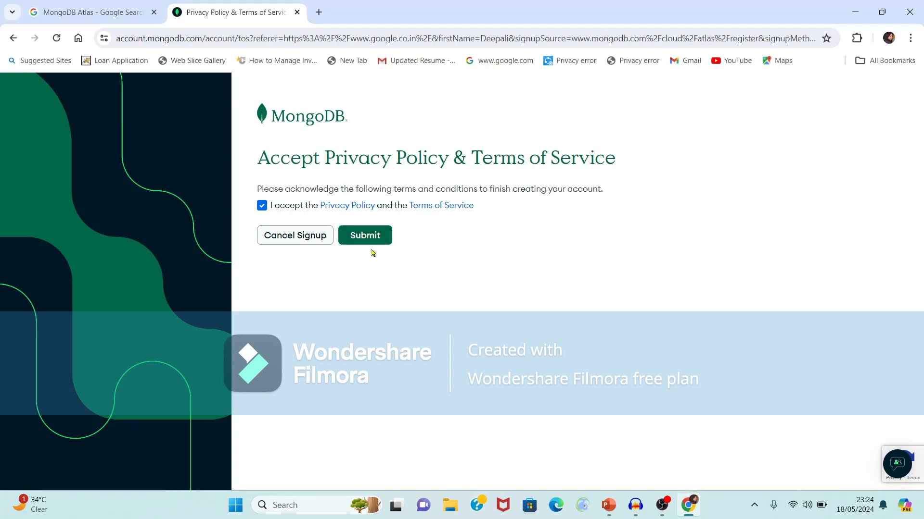
click(371, 236)
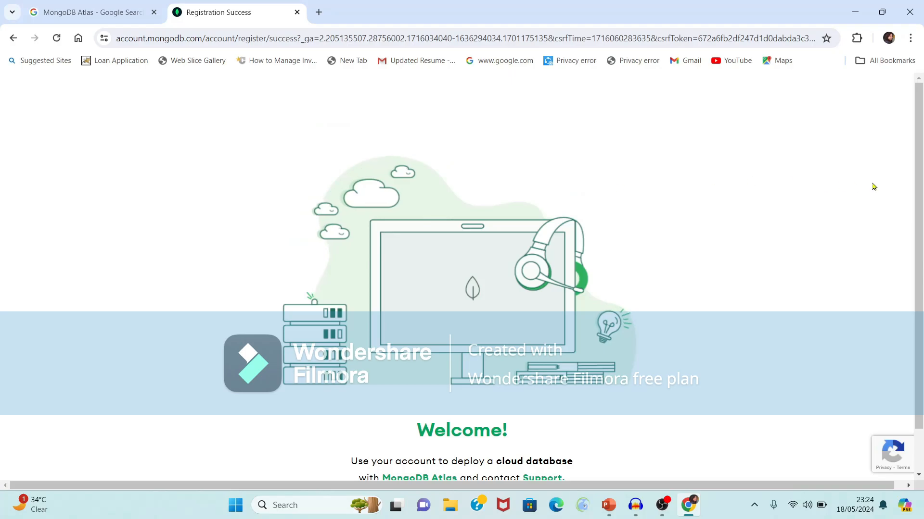
drag(920, 121, 919, 289)
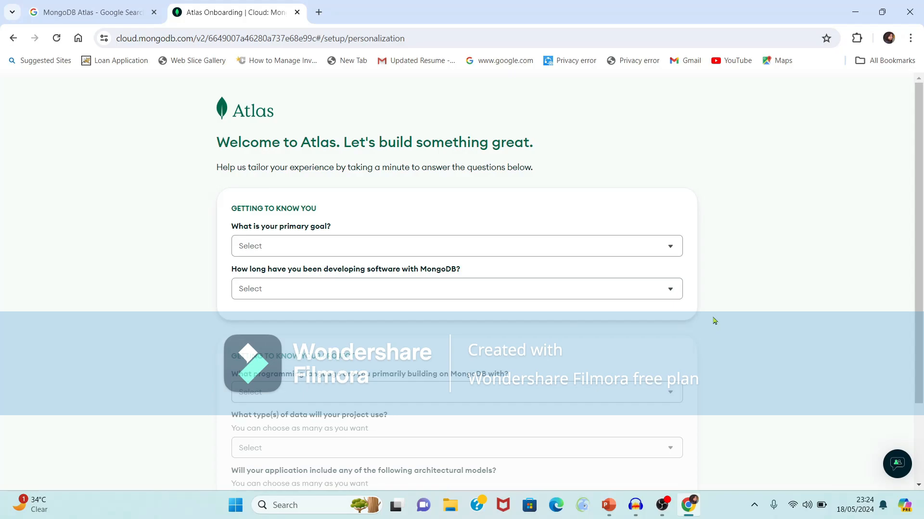
Answer Learn MongoDB as the goal, no prior MongoDB development, and JavaScript / Node.js
click(315, 246)
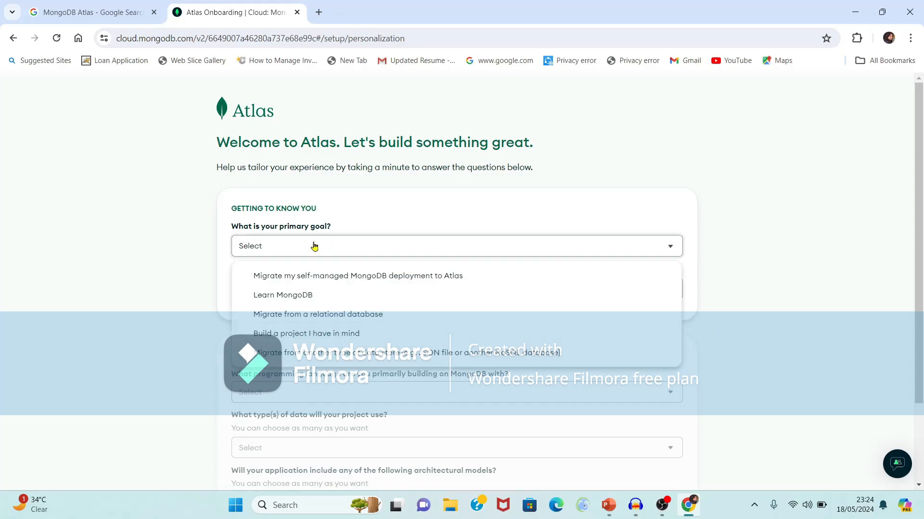
click(299, 295)
click(316, 294)
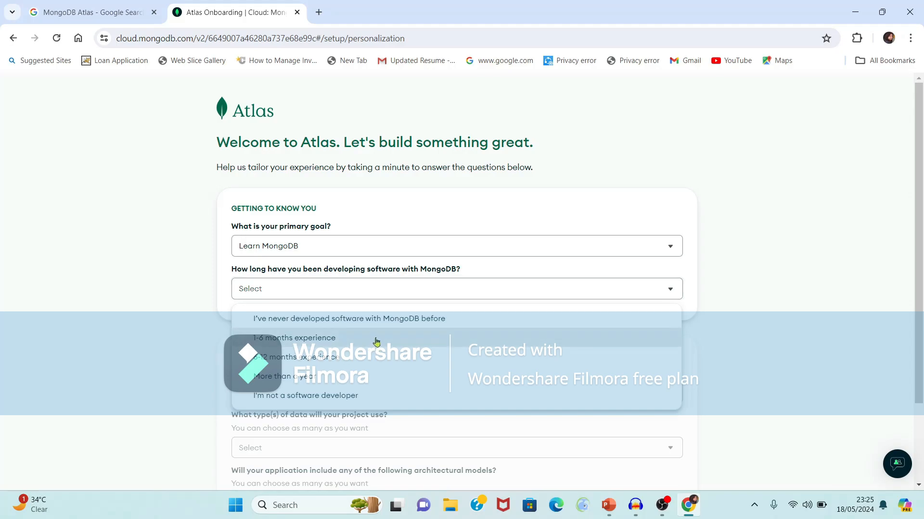
click(412, 321)
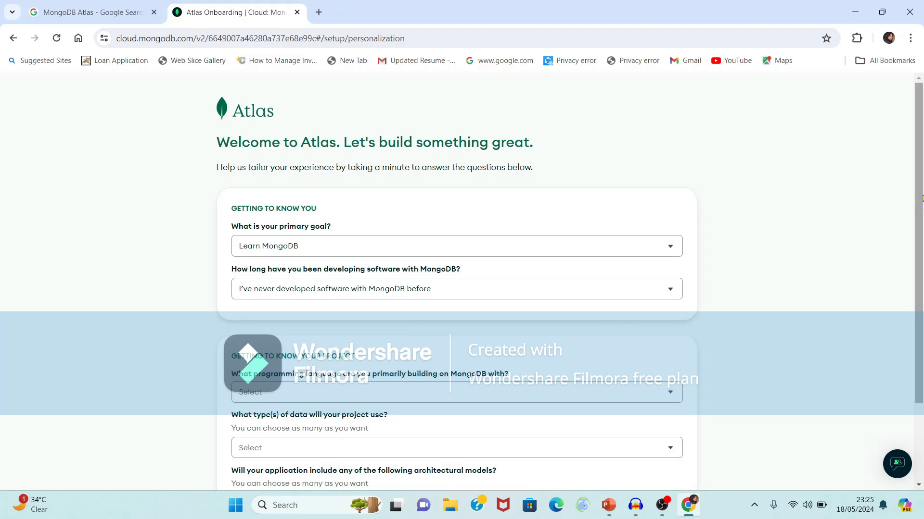
scroll(917, 241, down, 1)
scroll(916, 241, down, 1)
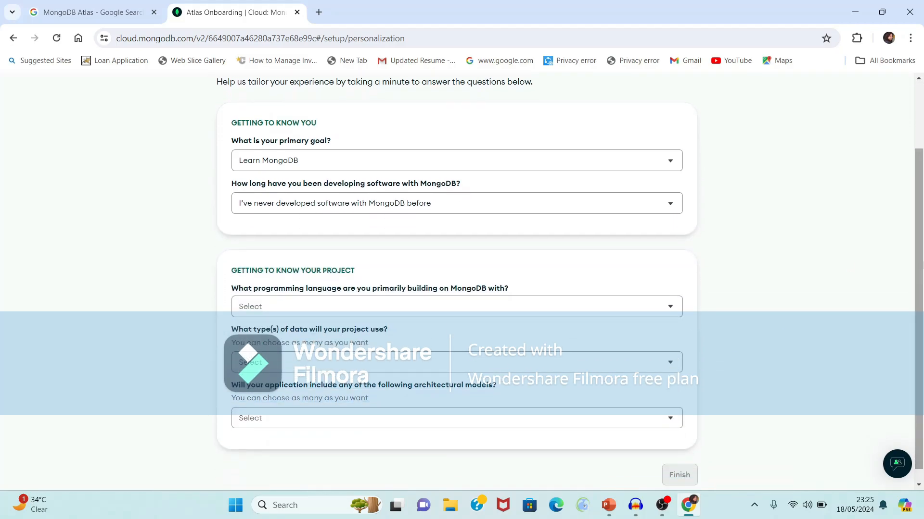
click(670, 310)
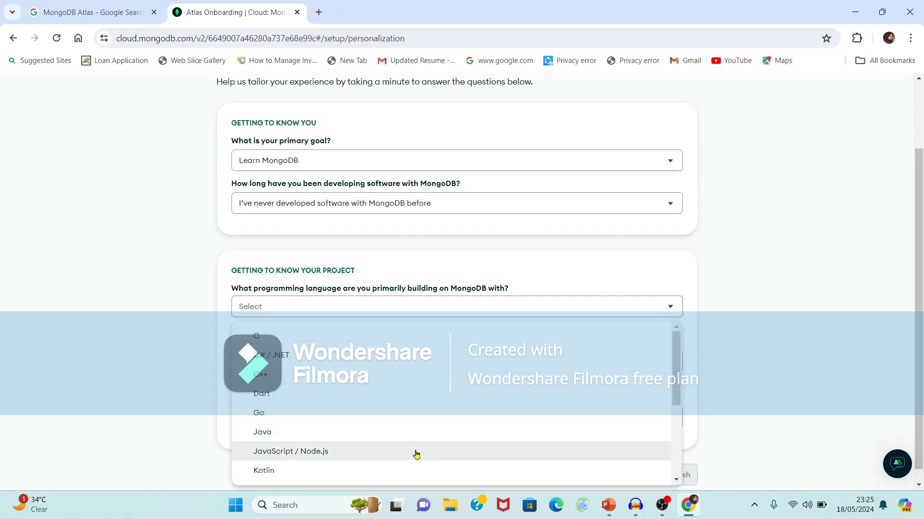
drag(676, 362, 654, 397)
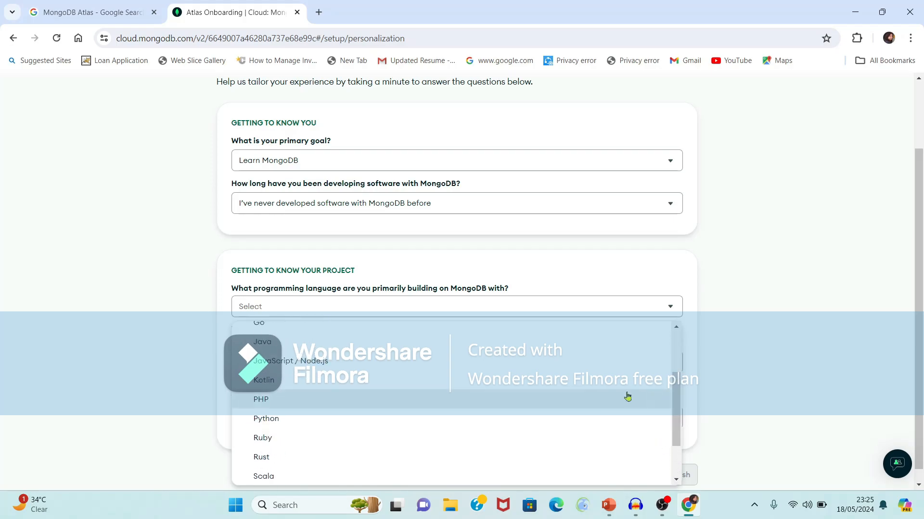
click(289, 362)
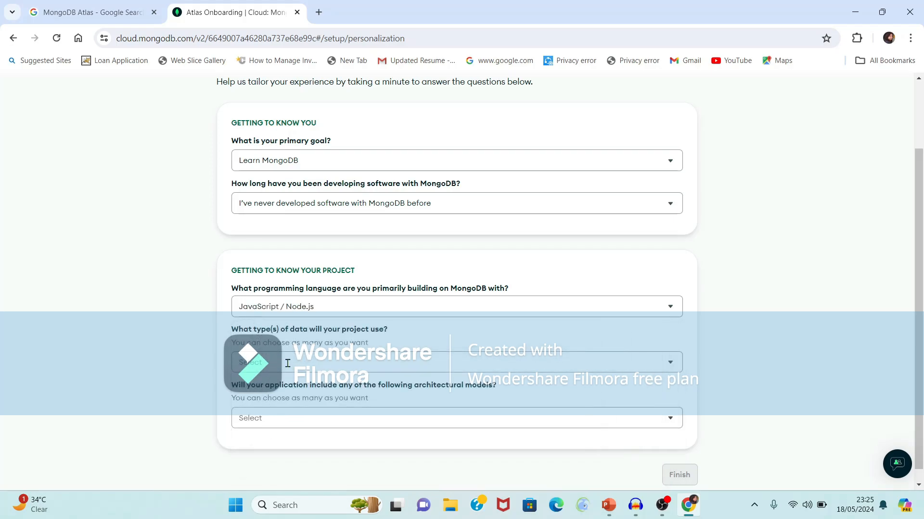
Choose Customer / user profile data and Not sure / None architecture, then finish the questionnaire
click(366, 362)
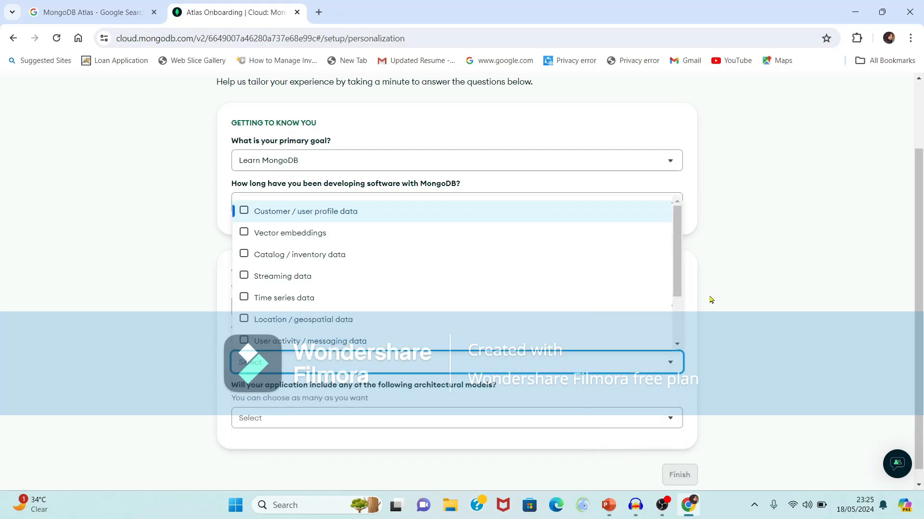
click(754, 294)
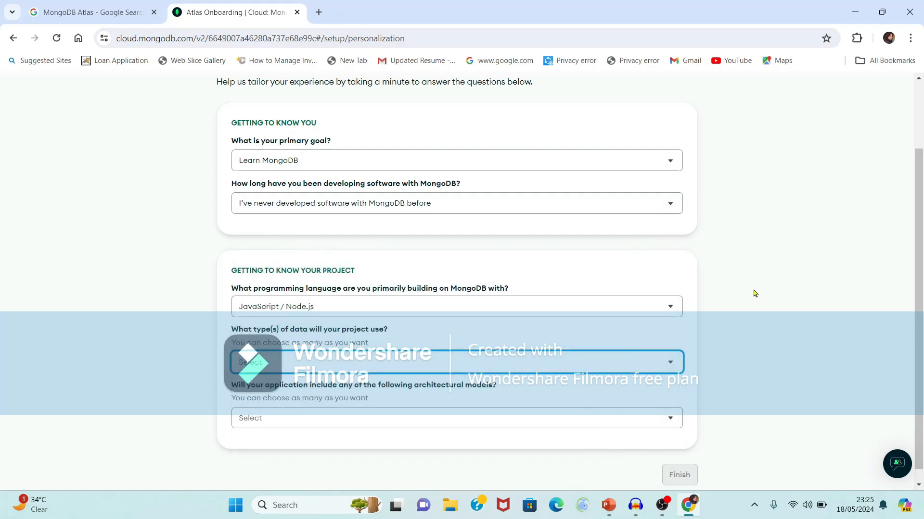
click(510, 363)
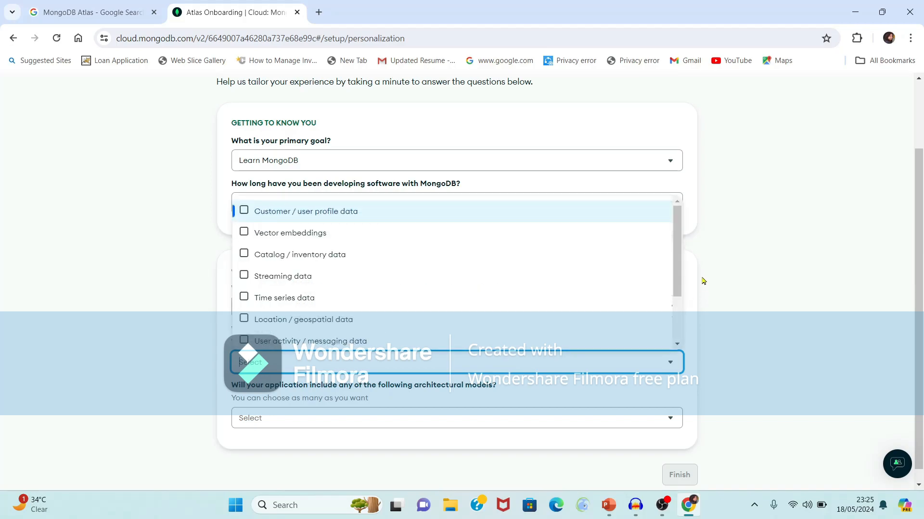
drag(678, 276, 657, 226)
click(244, 212)
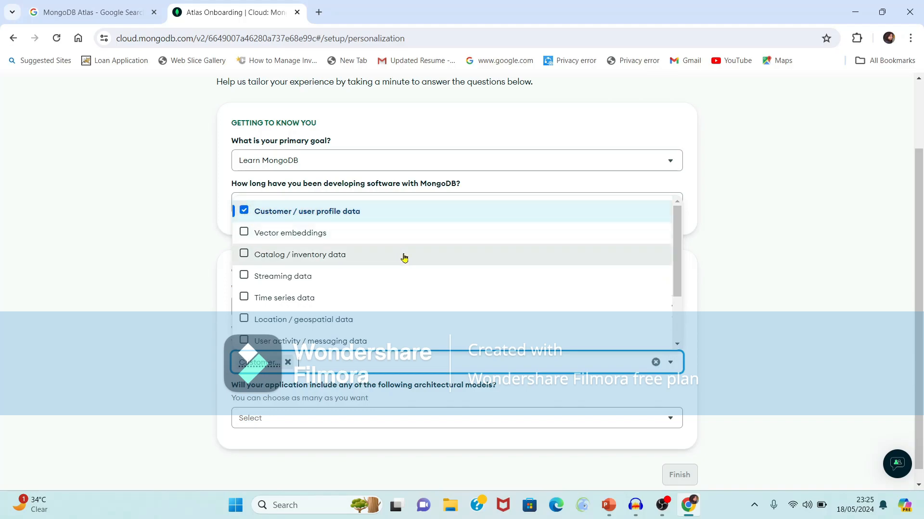
click(488, 413)
click(339, 418)
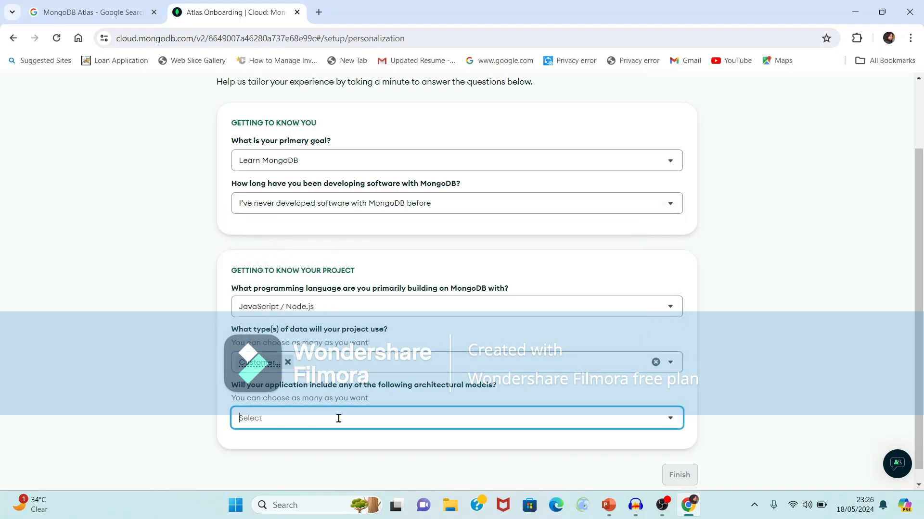
click(670, 418)
click(670, 421)
click(670, 422)
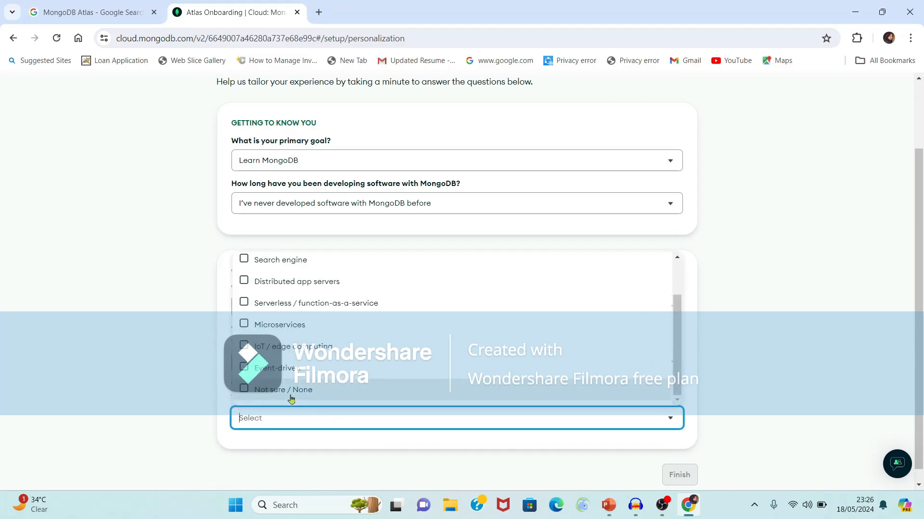
click(290, 396)
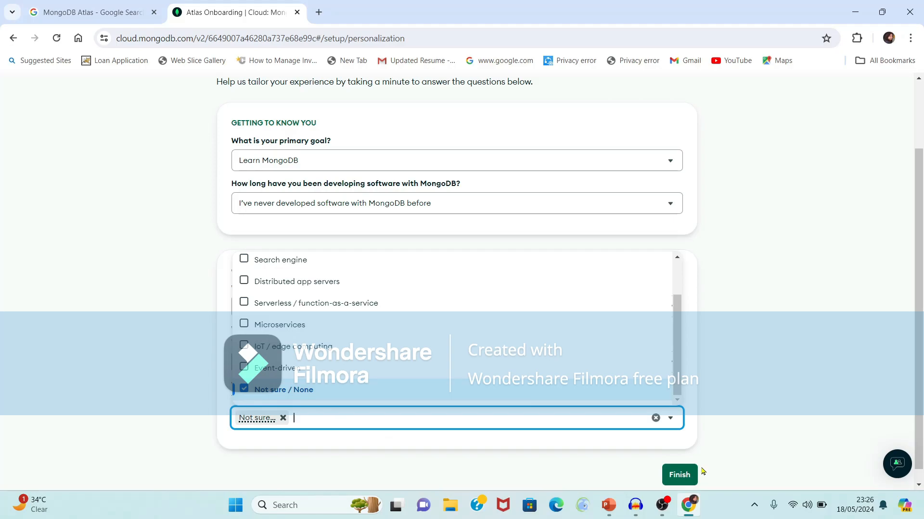
scroll(702, 471, down, 1)
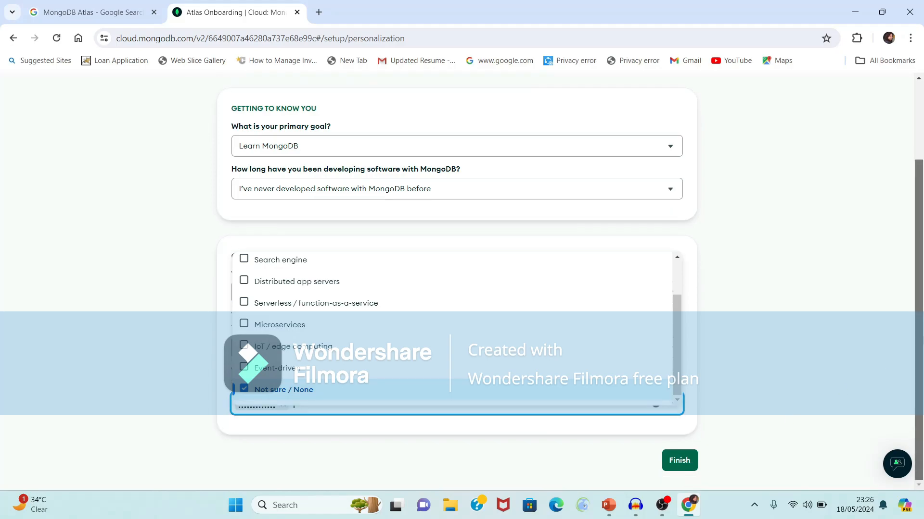
click(681, 469)
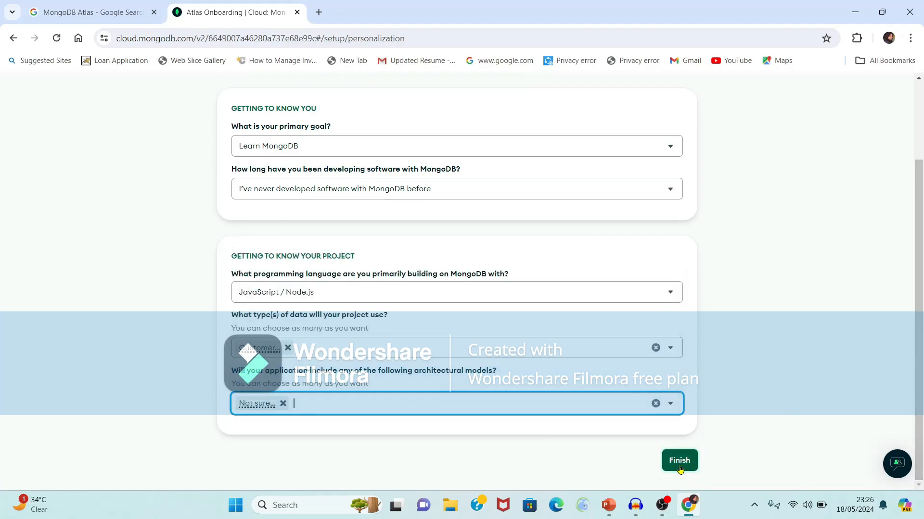
click(680, 469)
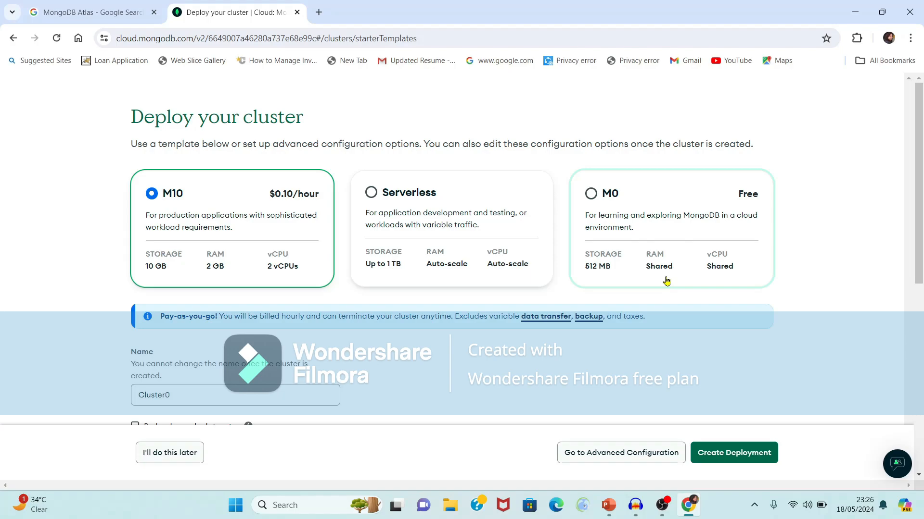
Choose the free M0 tier and rename the cluster to STECluster
click(592, 196)
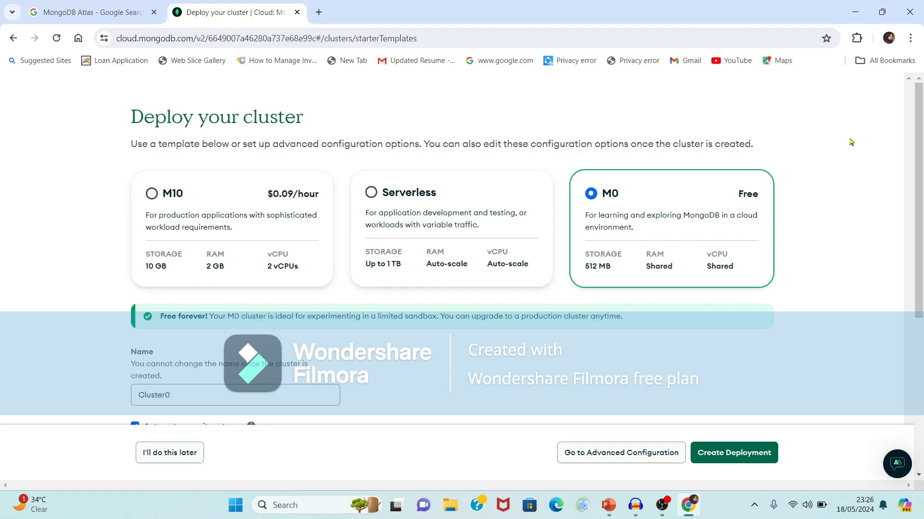
scroll(918, 100, down, 4)
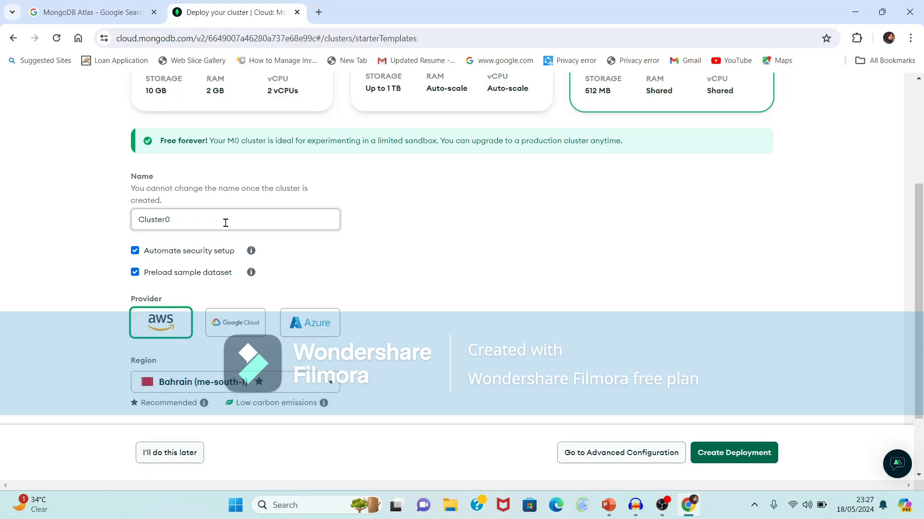
click(225, 223)
key(BackSpace)
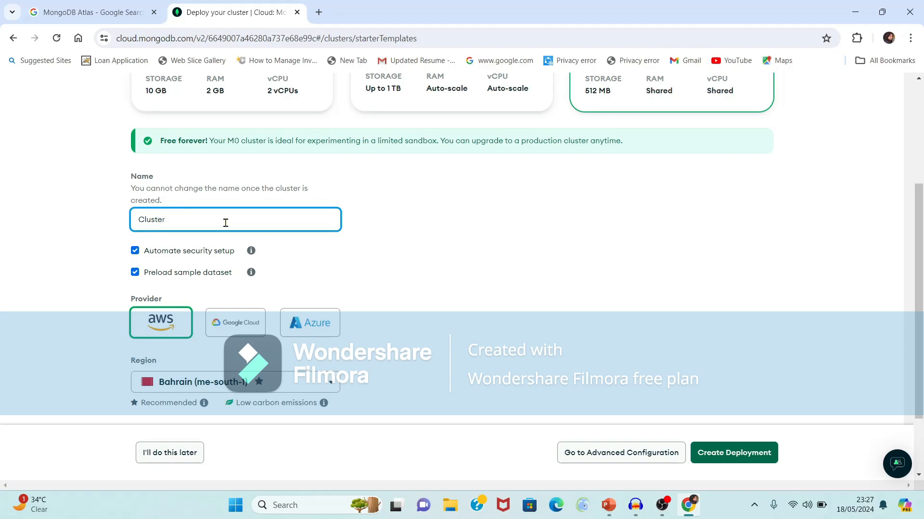
text(STE)
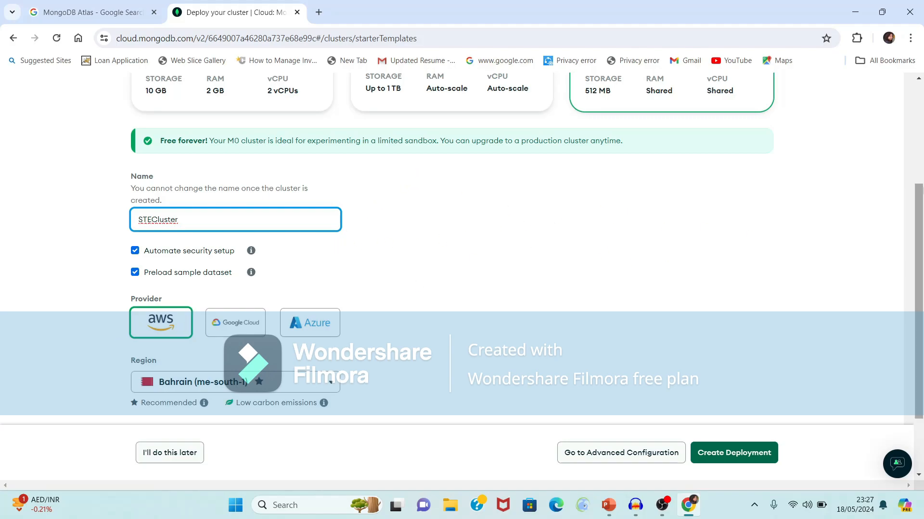
Set the cluster region to Mumbai (ap-south-1)
scroll(921, 201, down, 2)
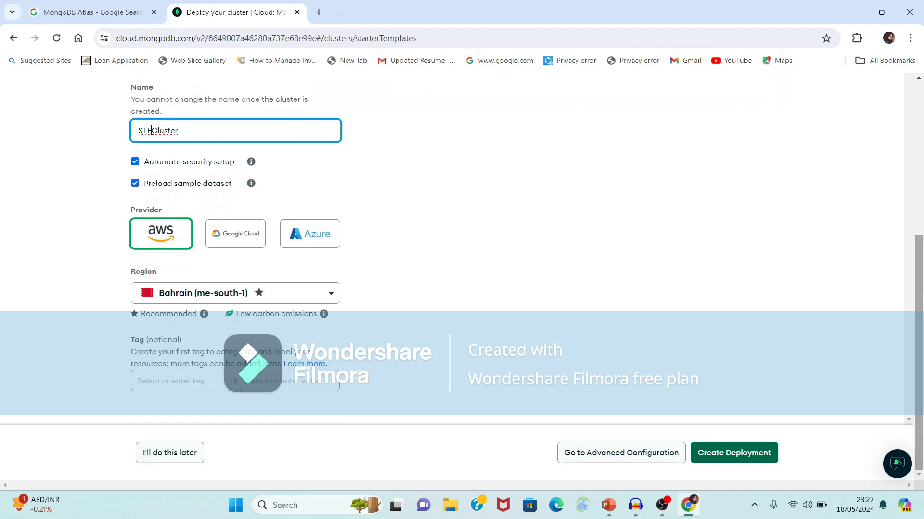
click(331, 295)
scroll(334, 399, down, 3)
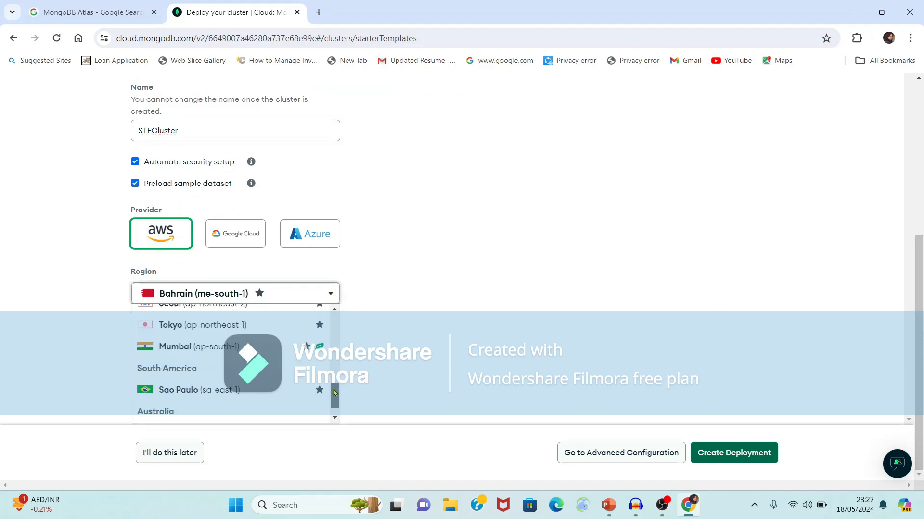
scroll(335, 398, up, 1)
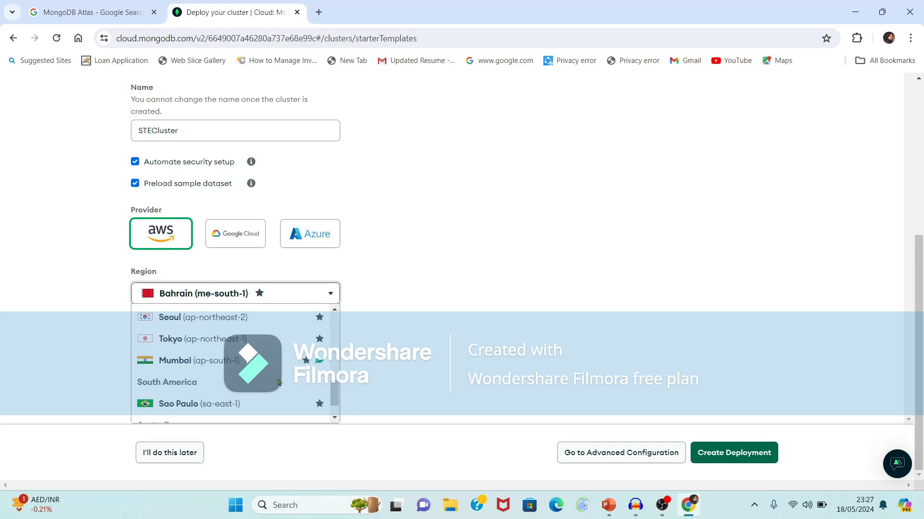
click(235, 365)
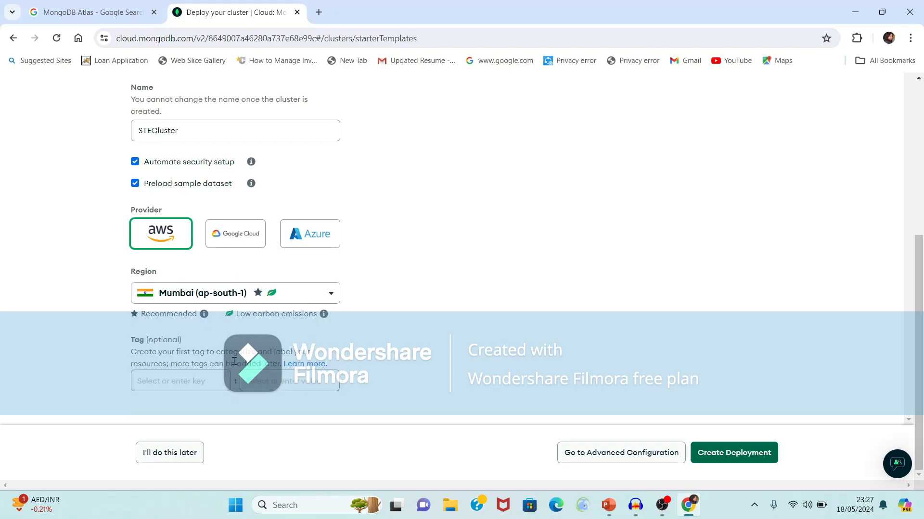
Create the deployment and pass the reCAPTCHA by marking all three bridge images
click(740, 459)
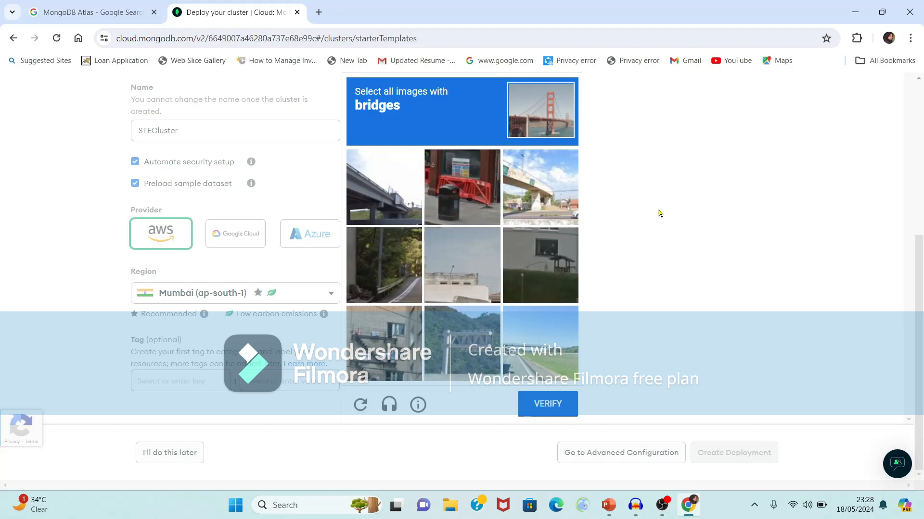
click(528, 182)
click(383, 181)
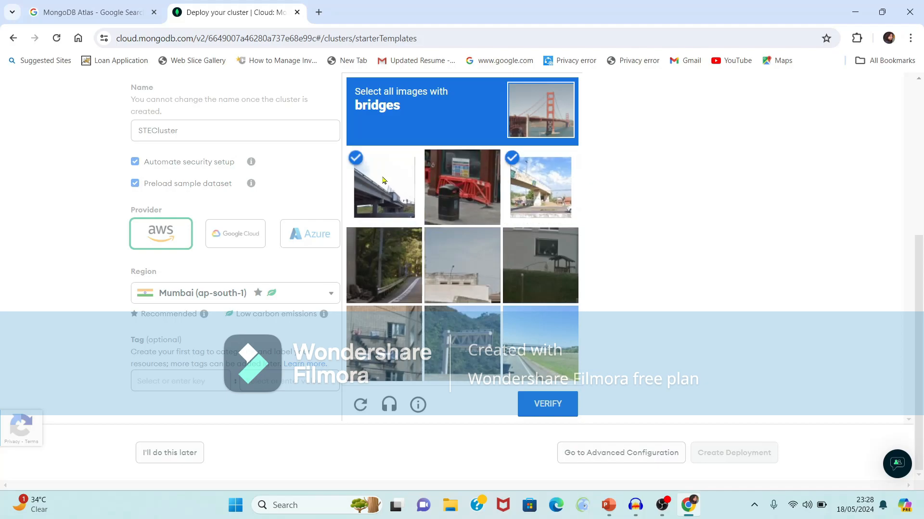
click(538, 344)
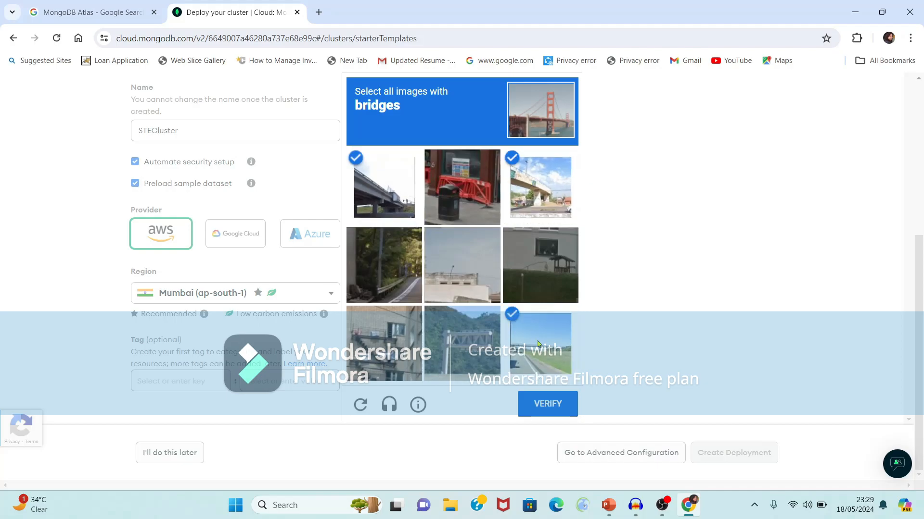
click(551, 406)
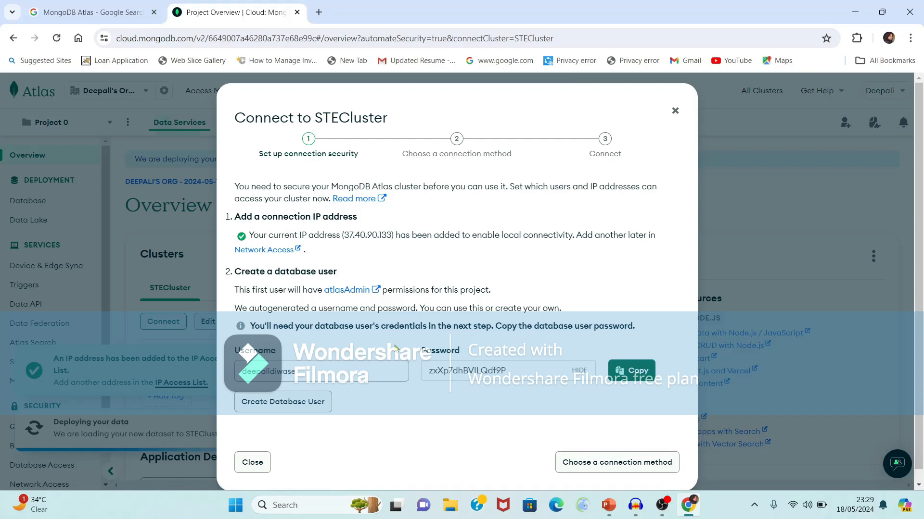
Keep the suggested username, copy the autogenerated password, and create the database user
click(342, 368)
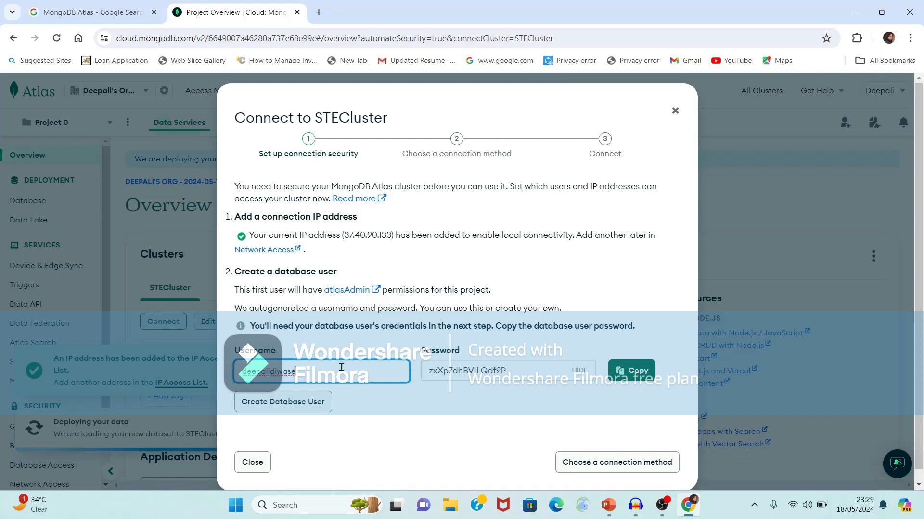
click(352, 342)
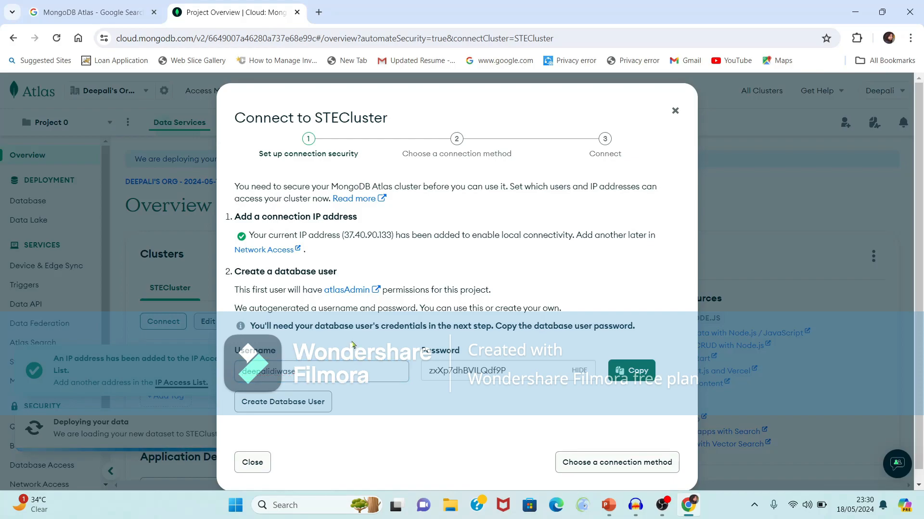
click(642, 372)
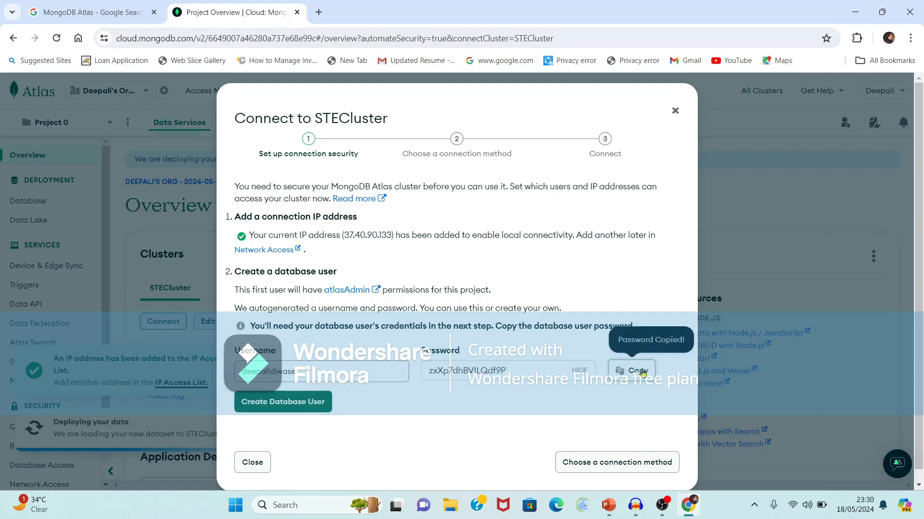
click(306, 395)
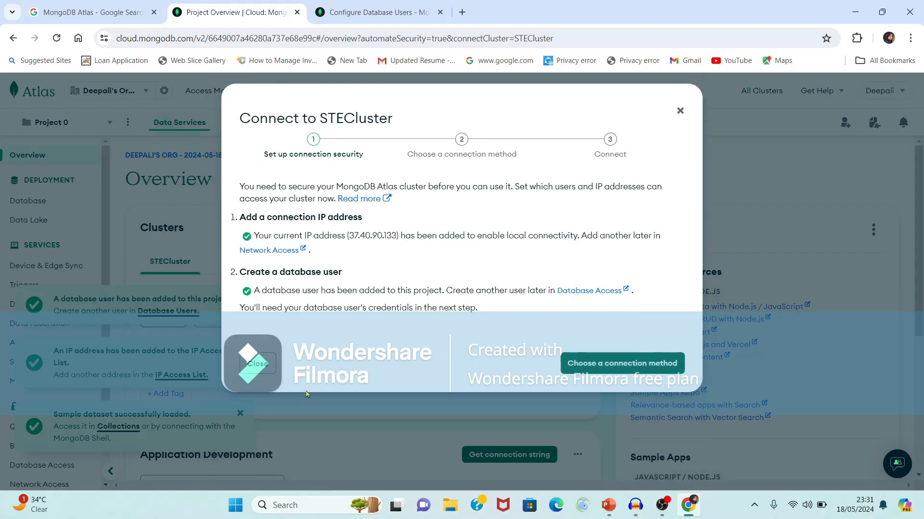
Proceed to connection methods and review the Drivers, Compass, Shell, VS Code and Atlas SQL options
click(606, 368)
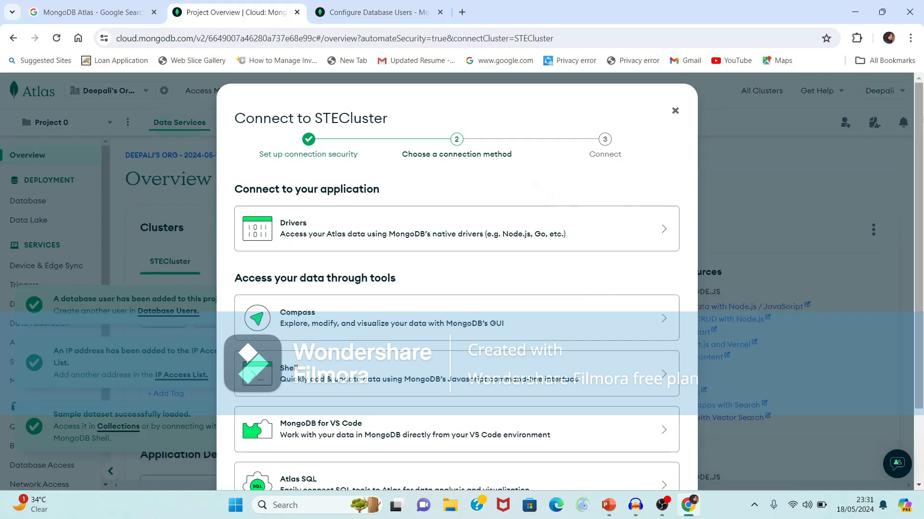
scroll(624, 126, down, 3)
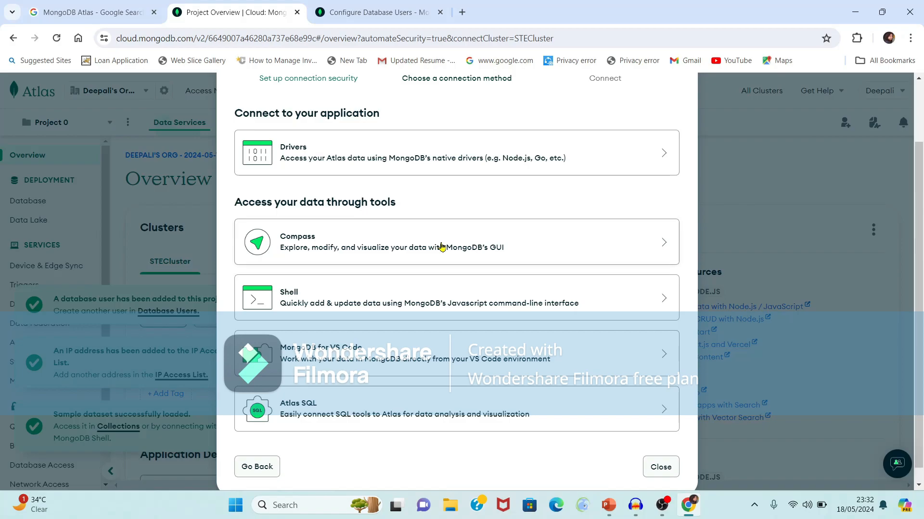
scroll(442, 247, down, 1)
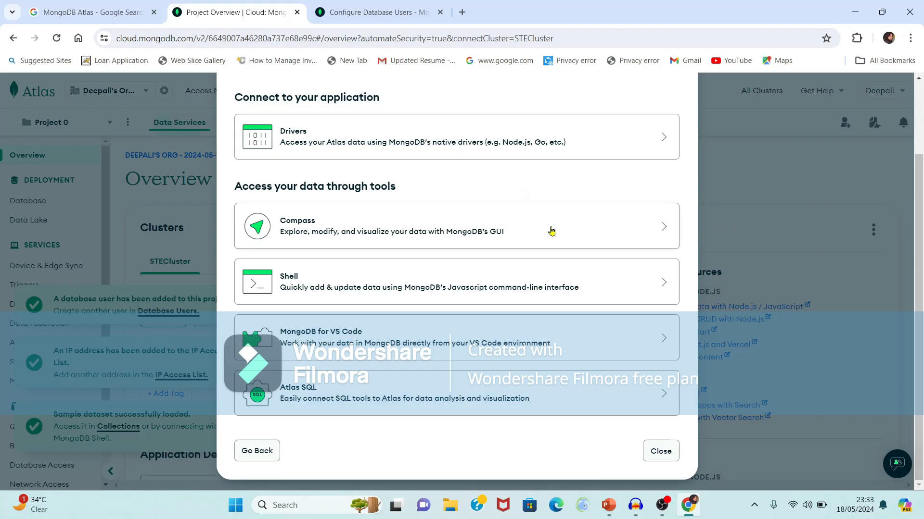
Pick Compass, already installed, version 1.12 or later, and copy its connection string
click(551, 230)
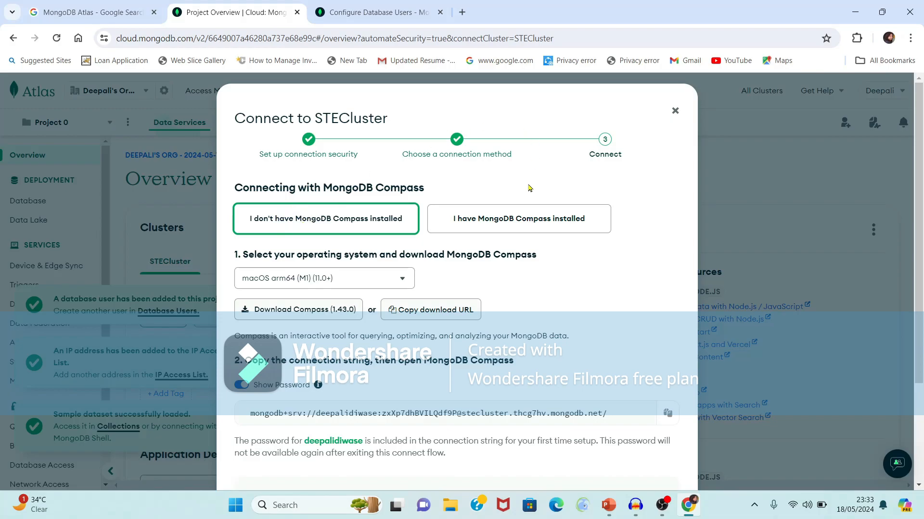
click(491, 220)
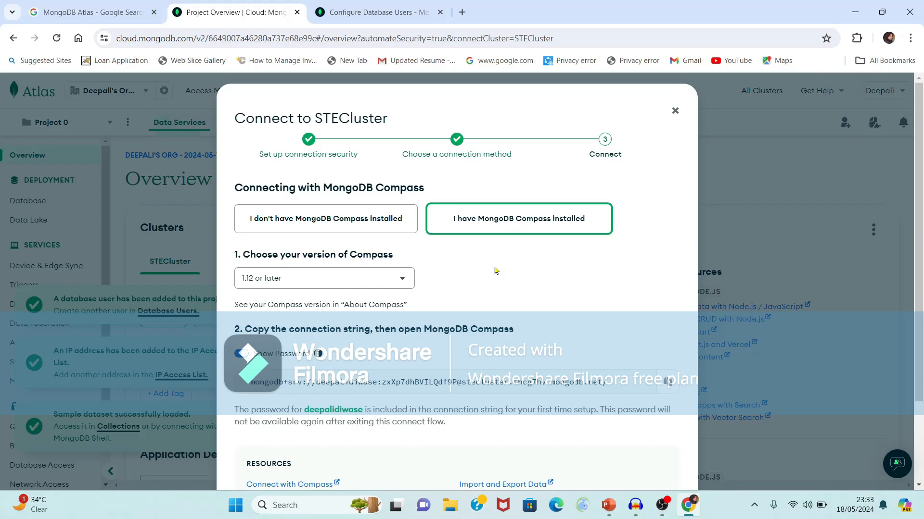
click(402, 279)
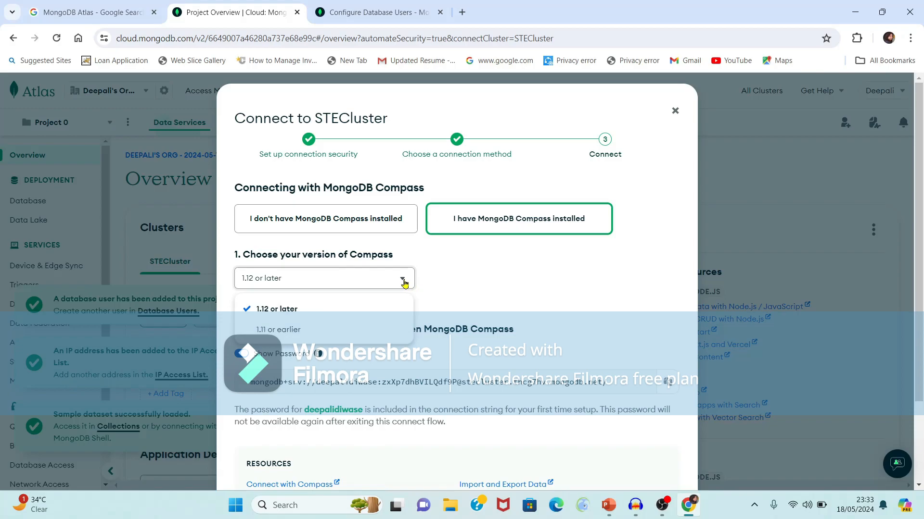
click(375, 308)
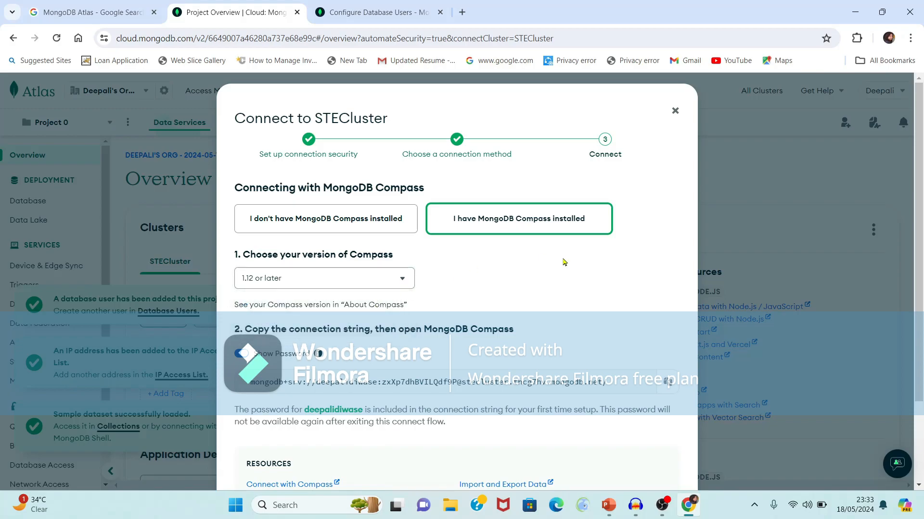
scroll(569, 280, down, 2)
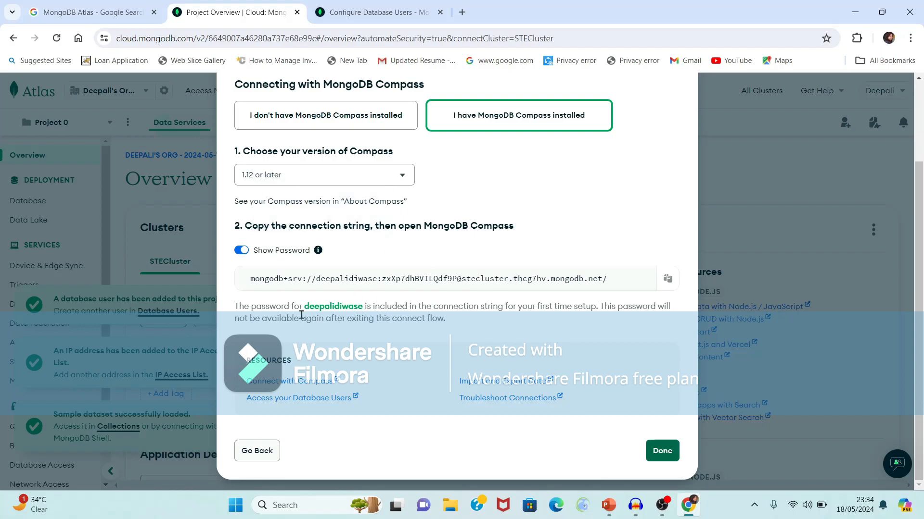
click(669, 281)
Minimize the browser and launch MongoDB Compass from the desktop
click(462, 13)
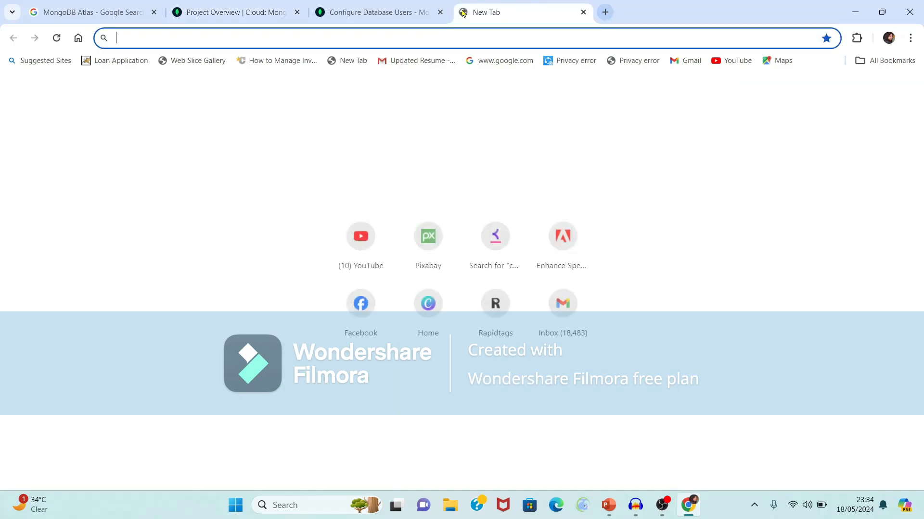
click(856, 13)
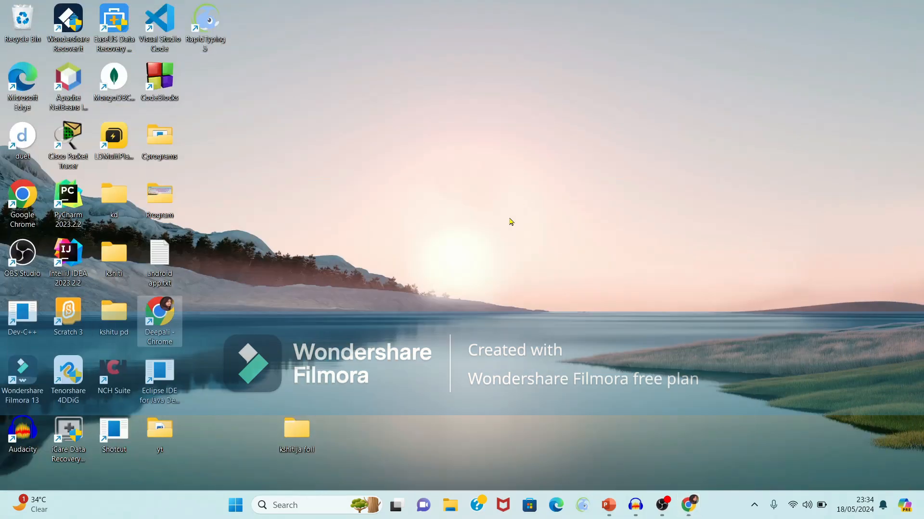
double_click(112, 76)
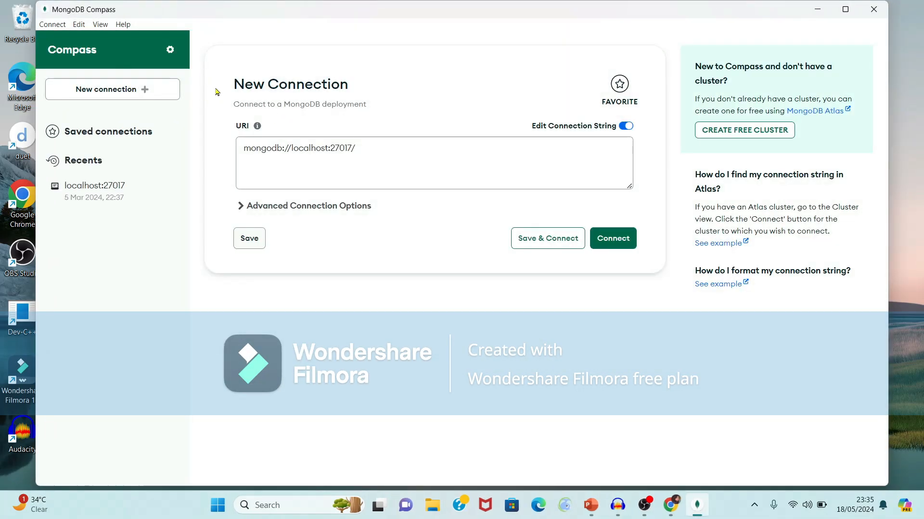
Replace the localhost URI with the copied Atlas connection string and connect
click(346, 155)
click(386, 155)
key(BackSpace)
drag(375, 155, 237, 164)
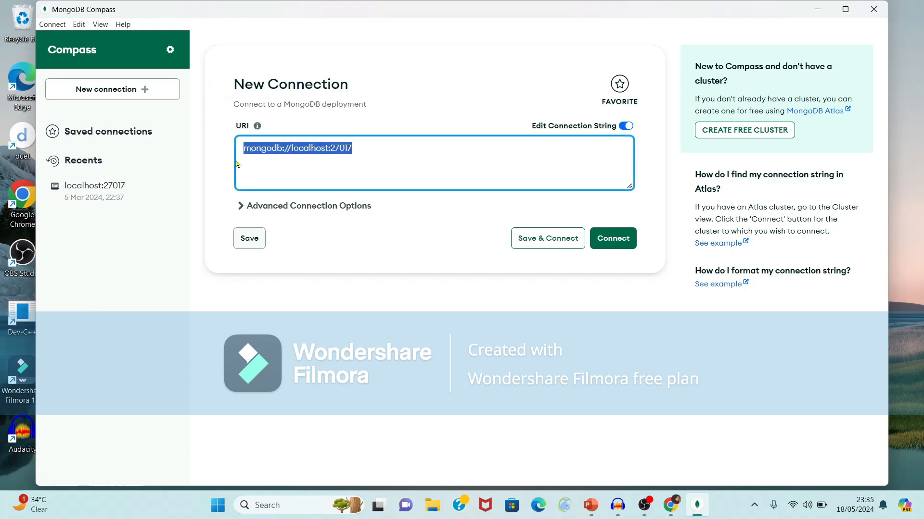
key(ctrl+v)
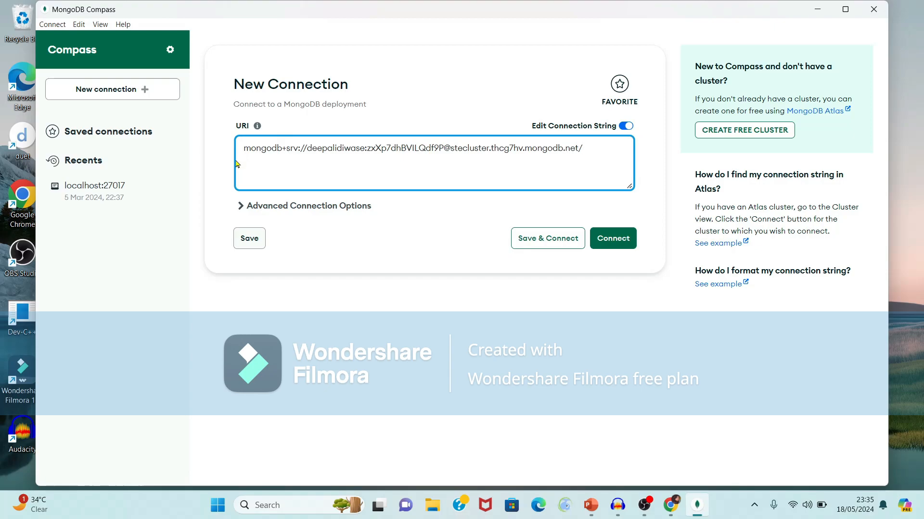
click(618, 243)
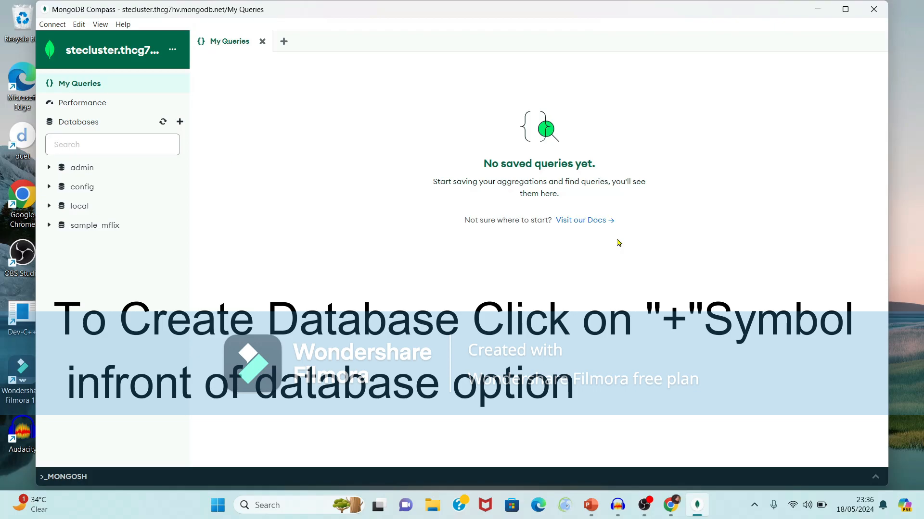
Create a new database named STE with a first collection called Employee
click(180, 123)
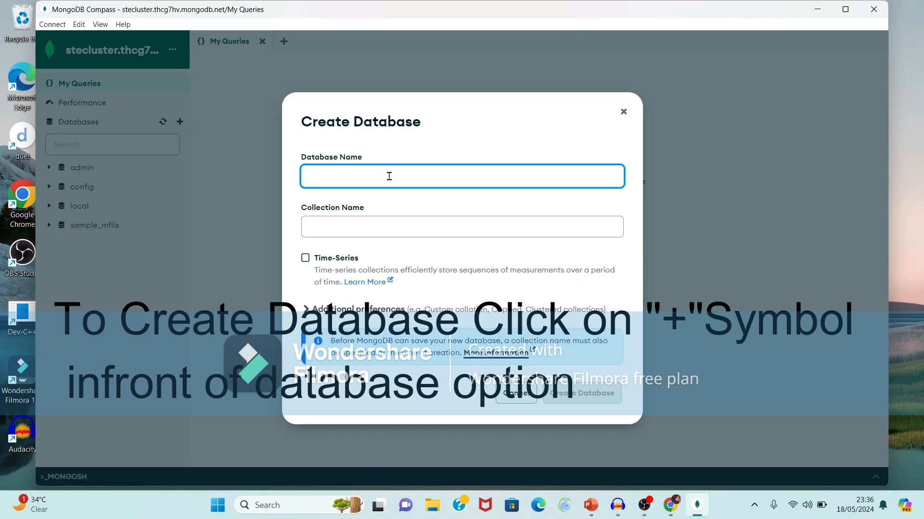
text(STE)
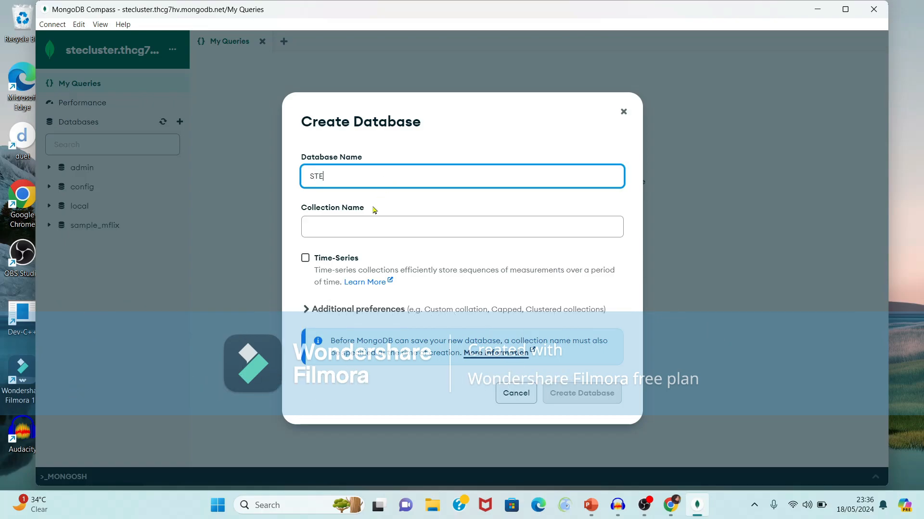
click(356, 224)
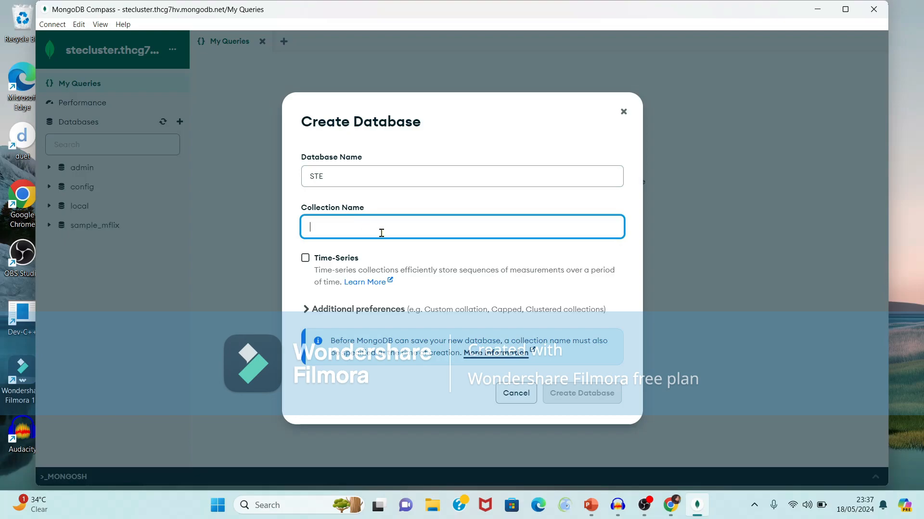
text(Employee)
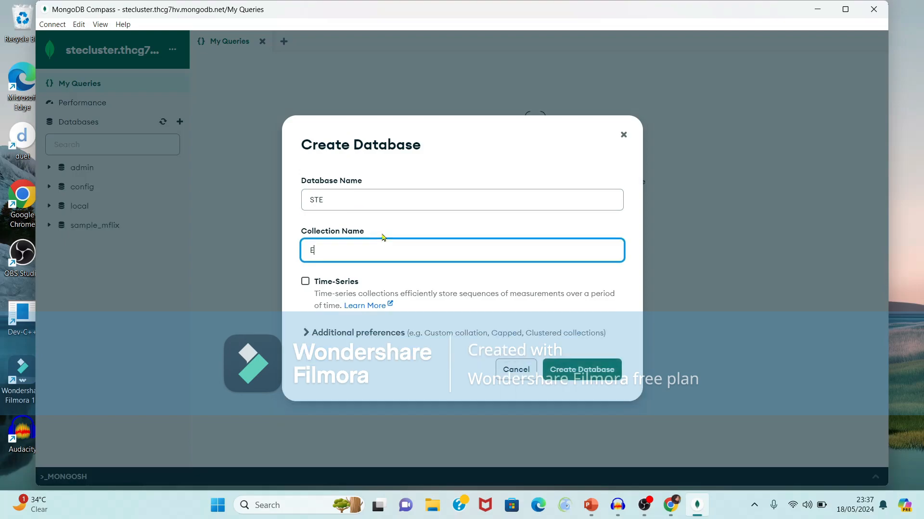
click(581, 371)
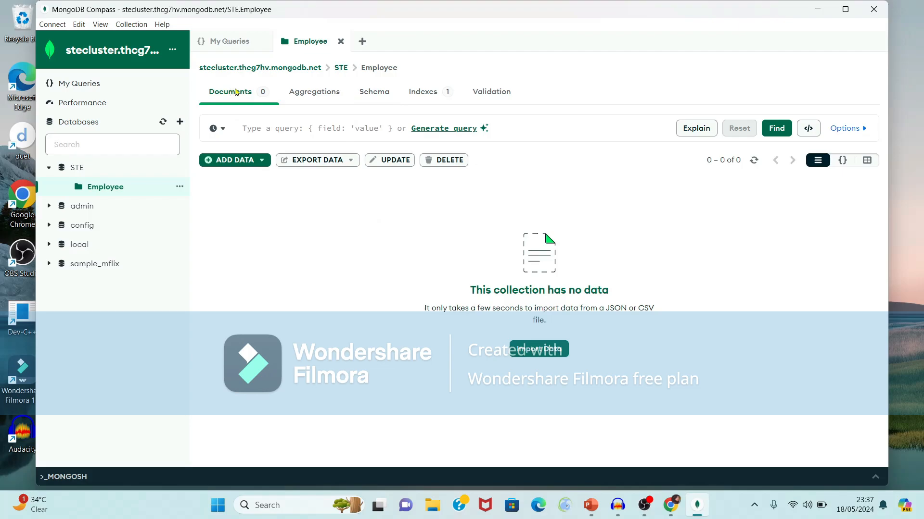
Insert a hand-written document into Employee with EID 1 and the employee's name as Ename
click(243, 160)
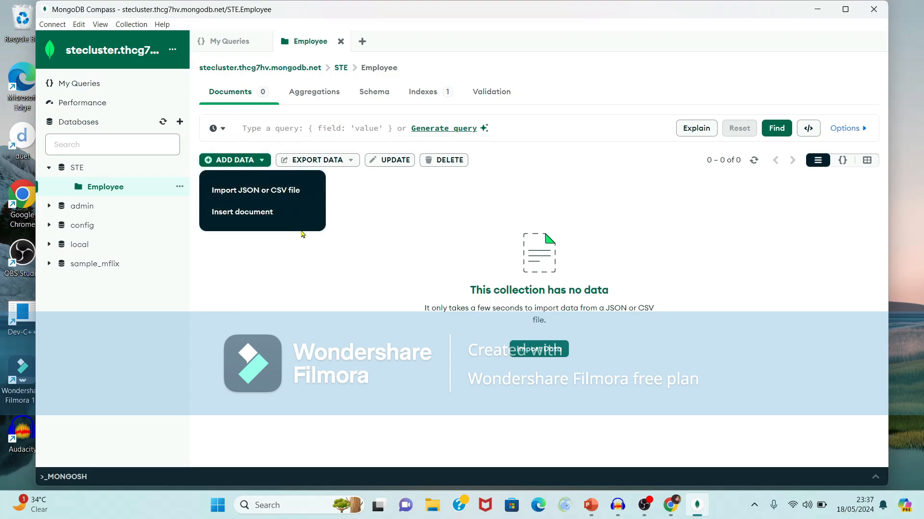
click(250, 213)
click(390, 255)
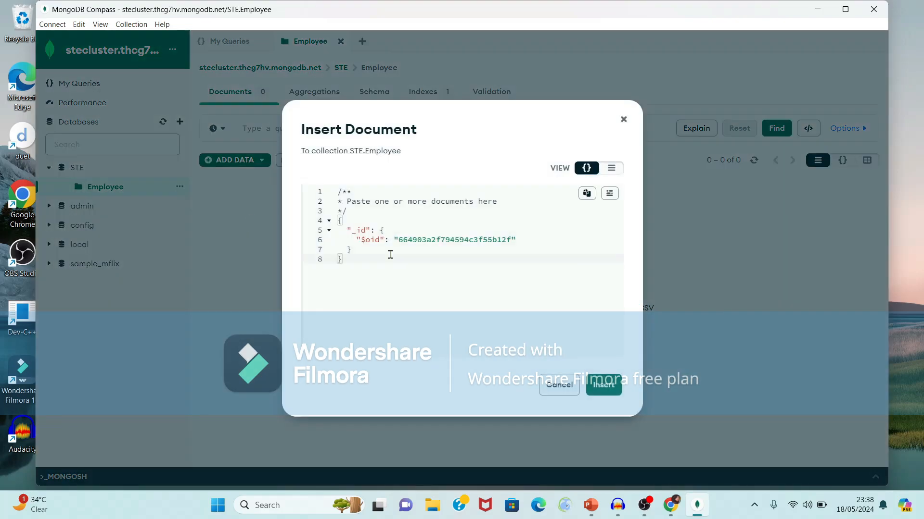
click(386, 252)
click(372, 264)
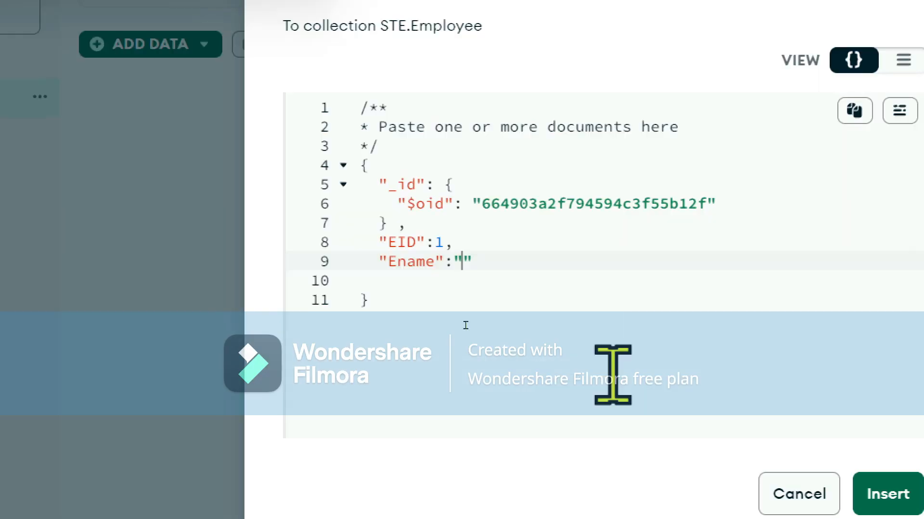
text(Deepali)
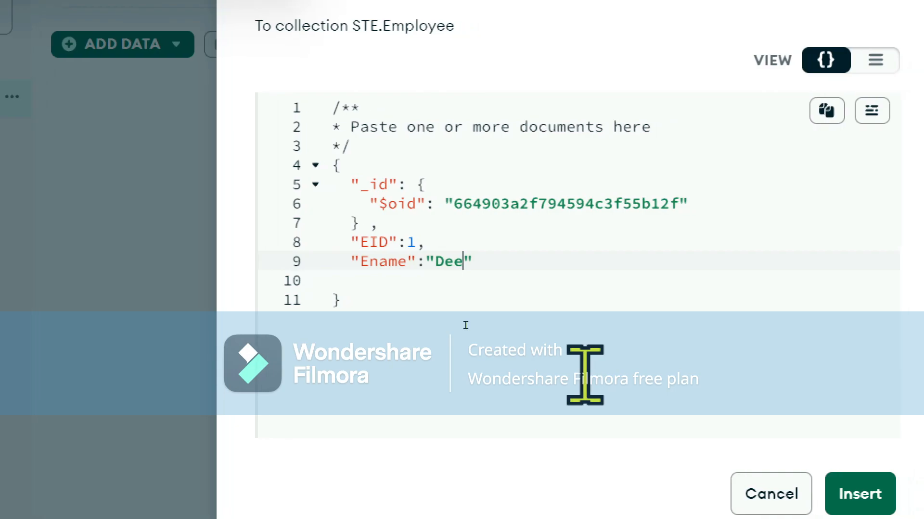
click(548, 376)
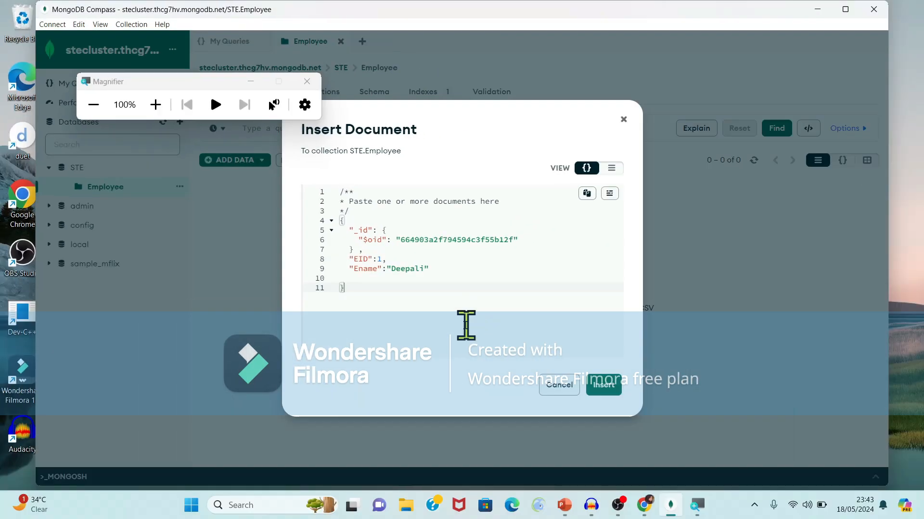
click(603, 386)
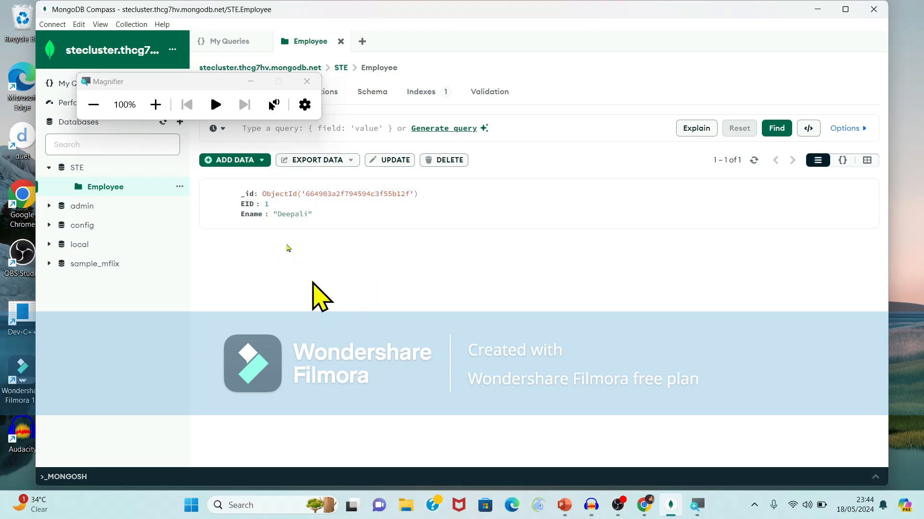
Start a new document and add an EID field of 2 after the _id block
click(260, 163)
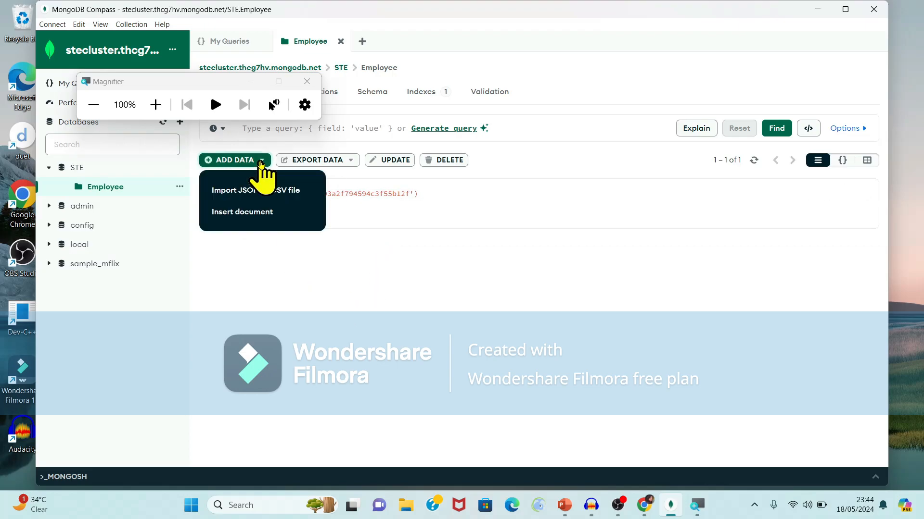
click(255, 214)
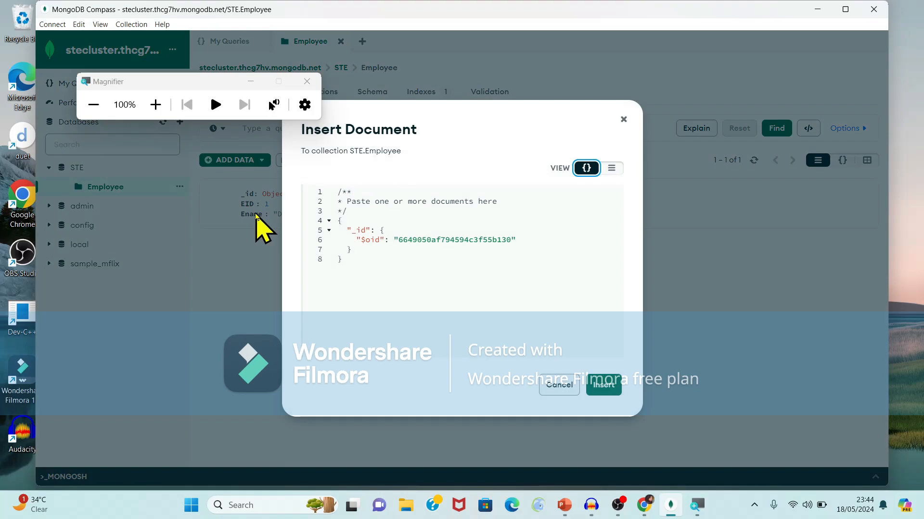
click(415, 271)
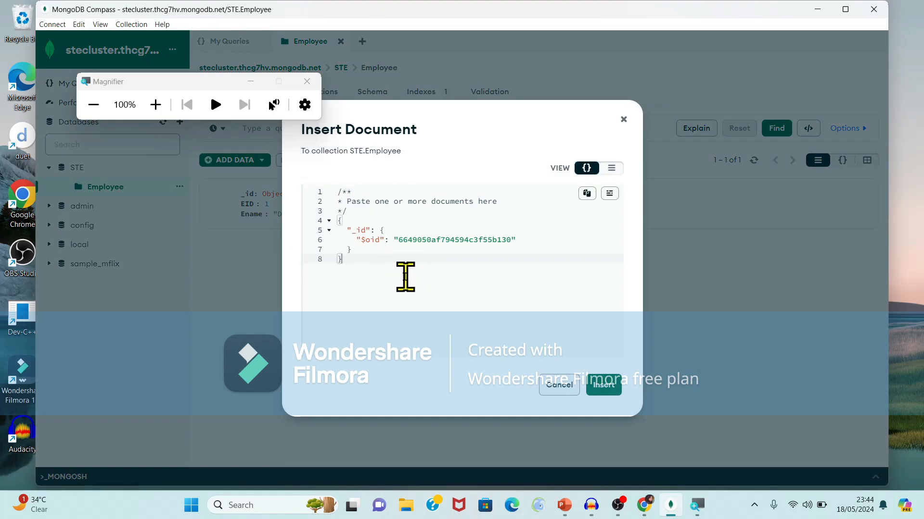
click(362, 251)
key(super+plus)
text(,)
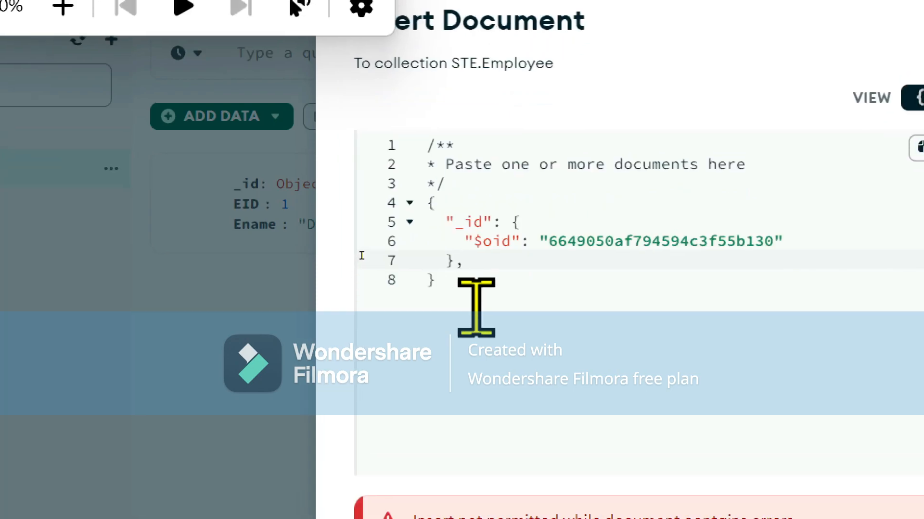
key(Return)
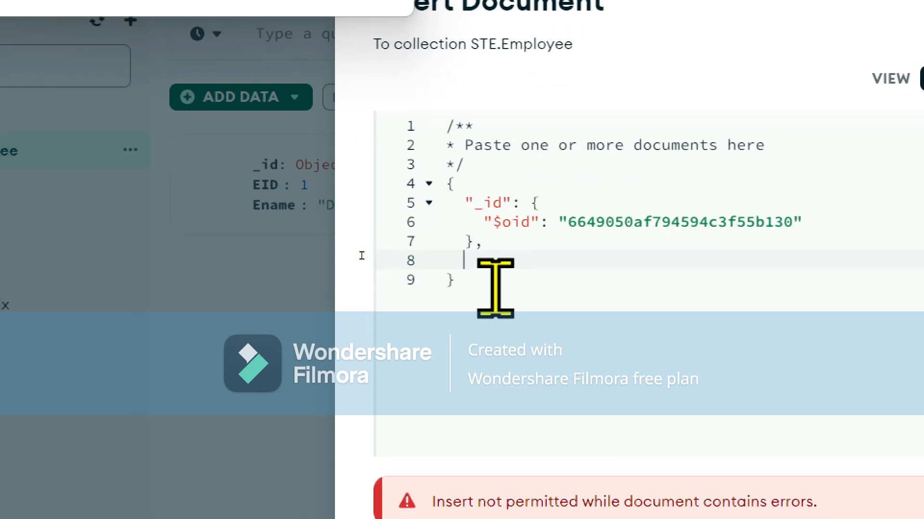
text("EID":2)
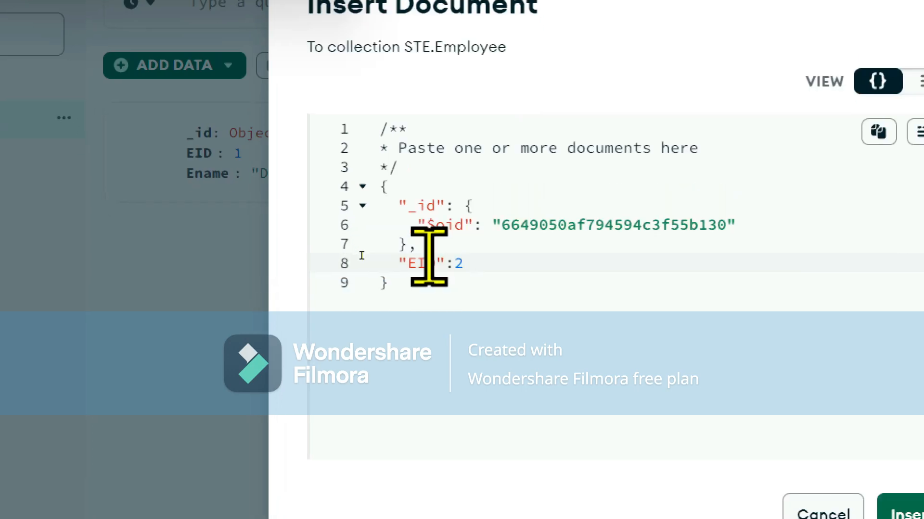
text(,)
Add the employee's Ename value, insert the second document, and close the magnifier
key(Return)
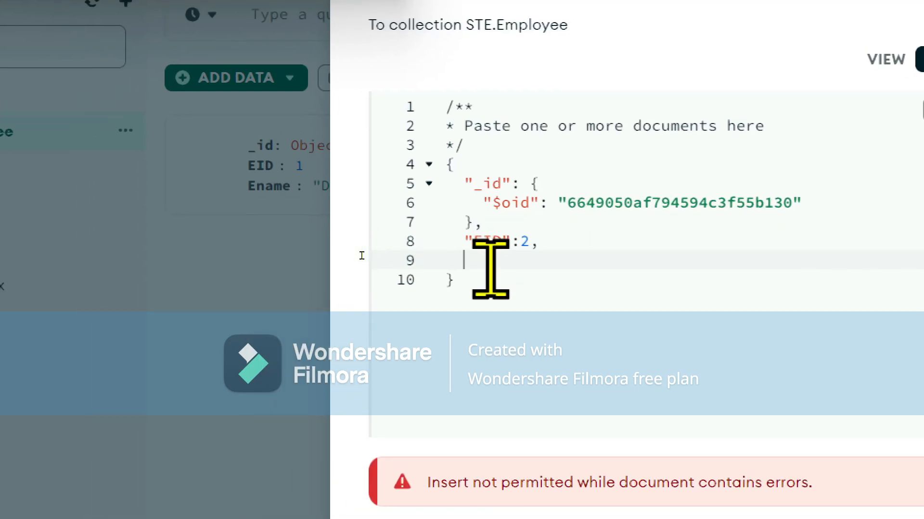
text("Ename":)
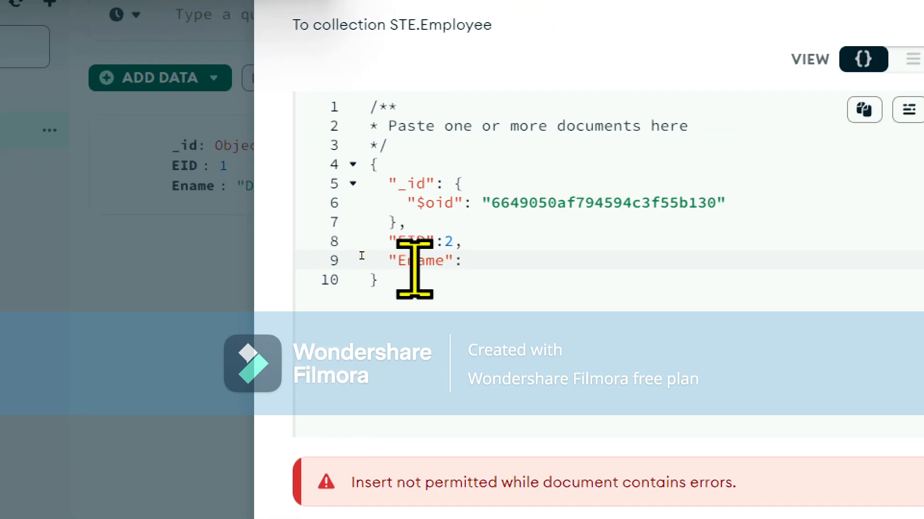
text("Deepali12)
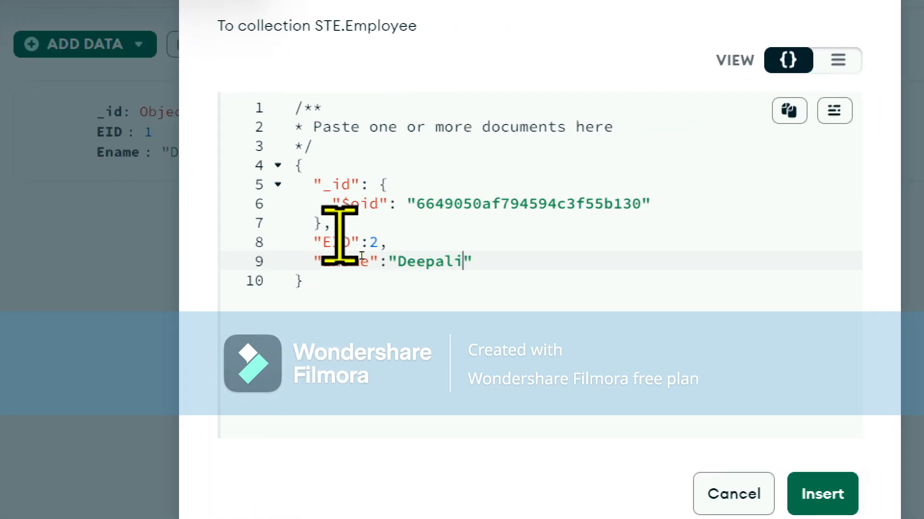
text(34)
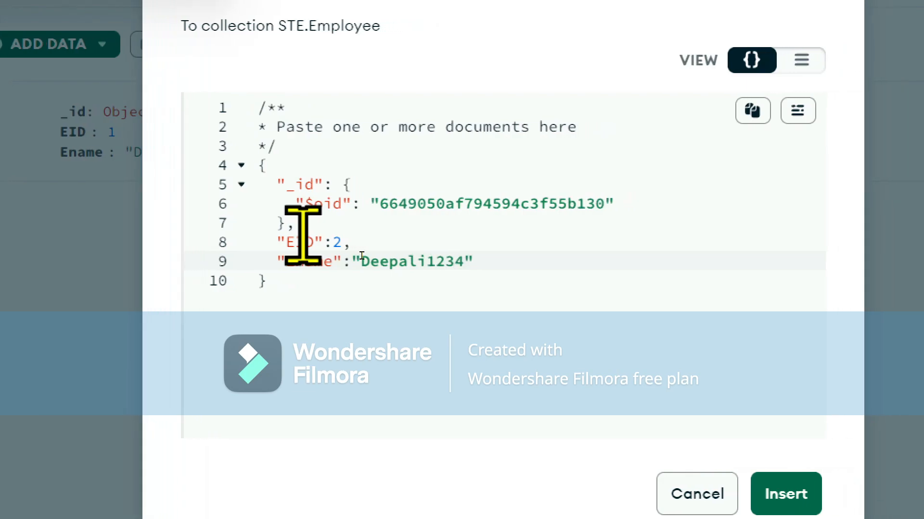
click(577, 290)
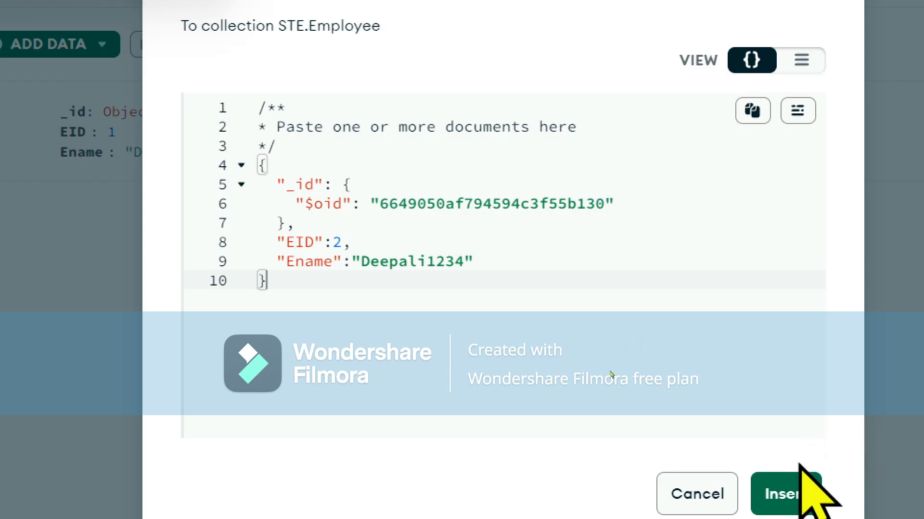
click(796, 501)
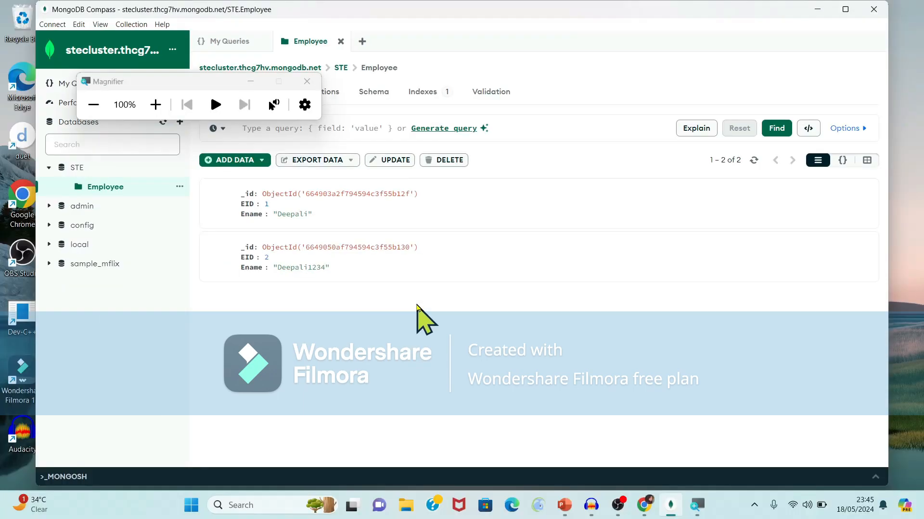
click(307, 81)
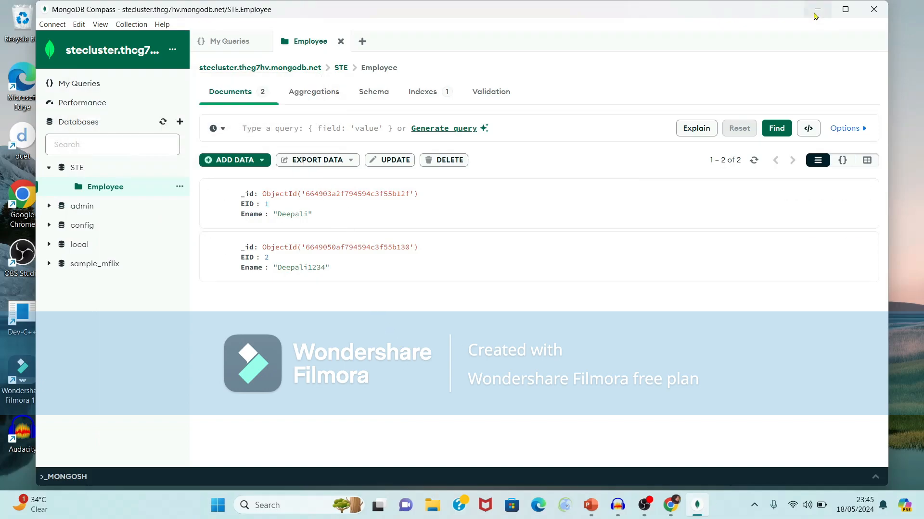
Switch from Compass to the Atlas project in the browser and browse the cluster's collections
click(816, 10)
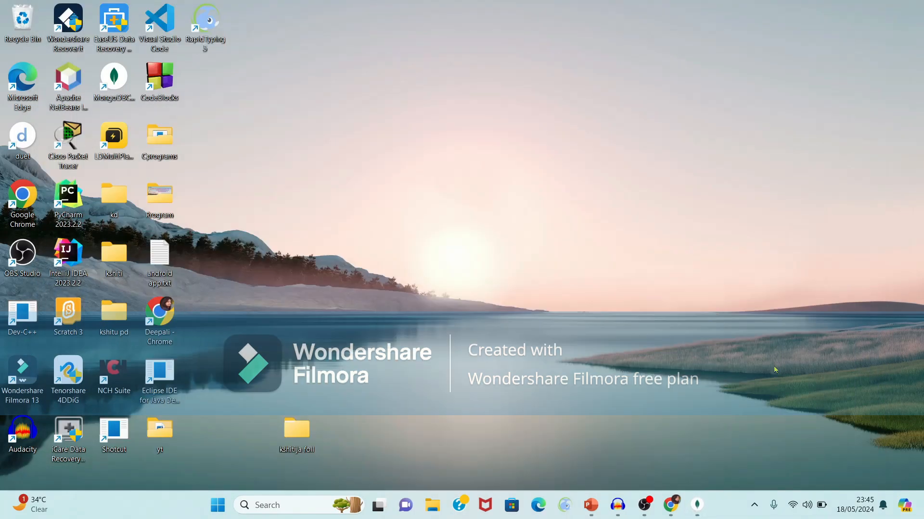
click(670, 503)
scroll(908, 220, up, 4)
drag(908, 220, 916, 250)
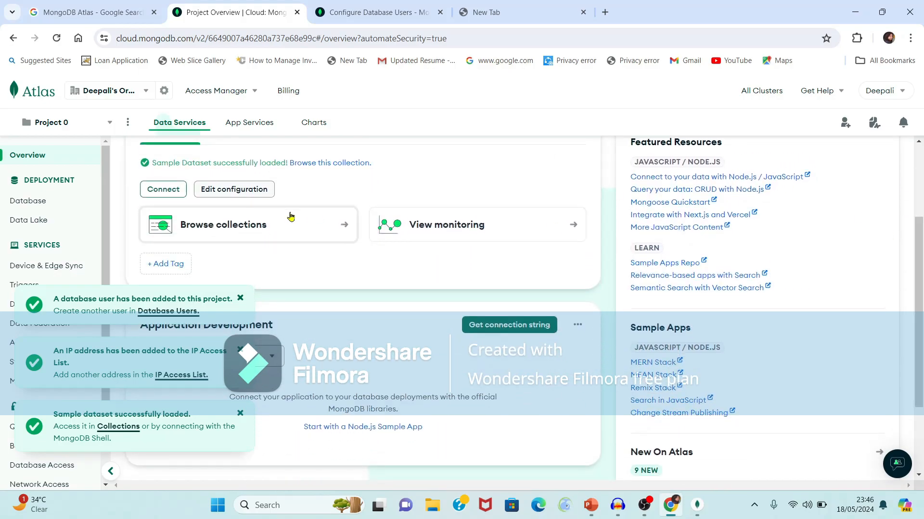
click(200, 231)
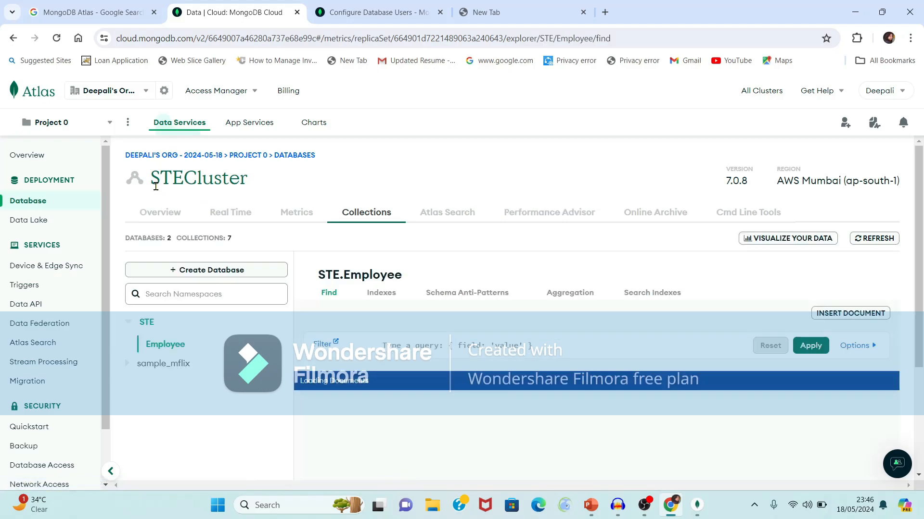
Check that STE.Employee lists both documents, EID 1 and EID 2, then minimize the browser
drag(248, 180, 153, 186)
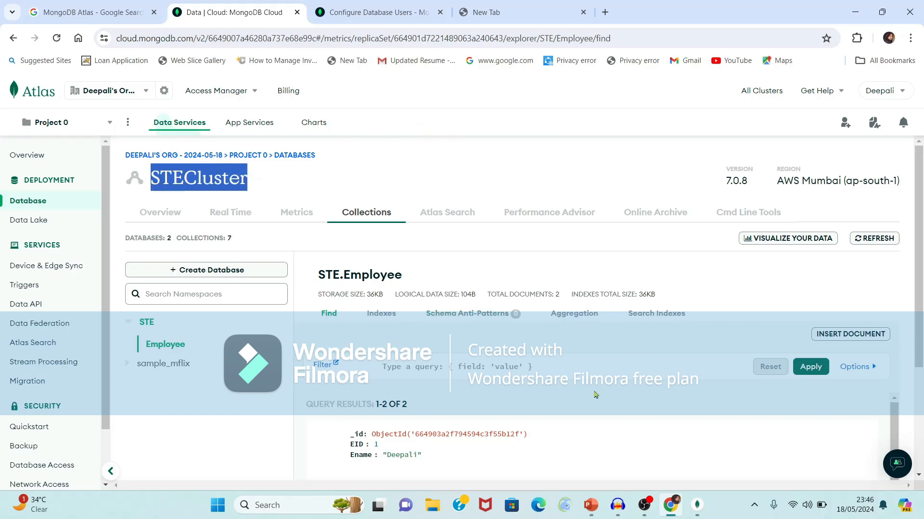
scroll(353, 348, down, 2)
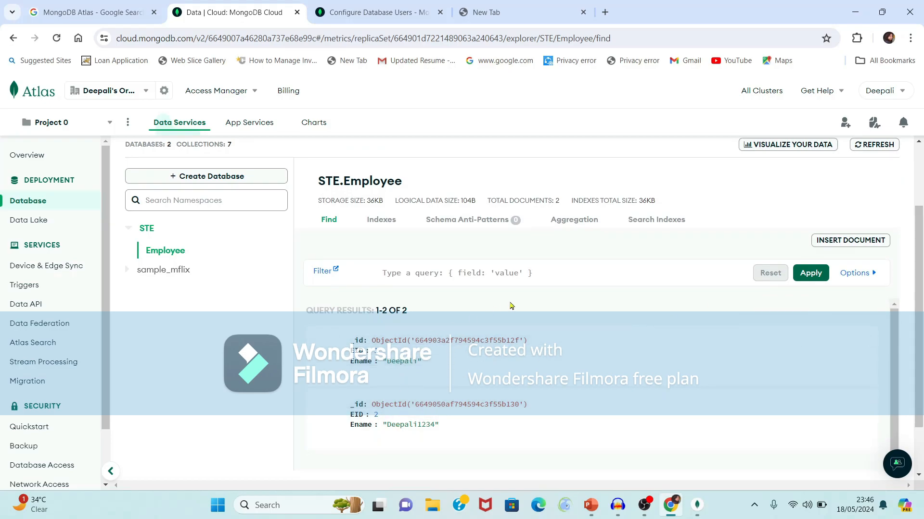
key(super+plus)
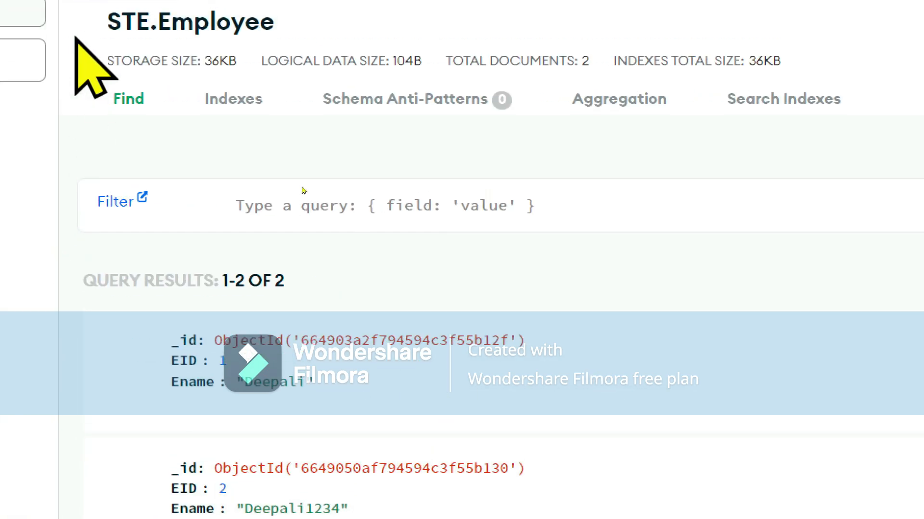
key(super+Escape)
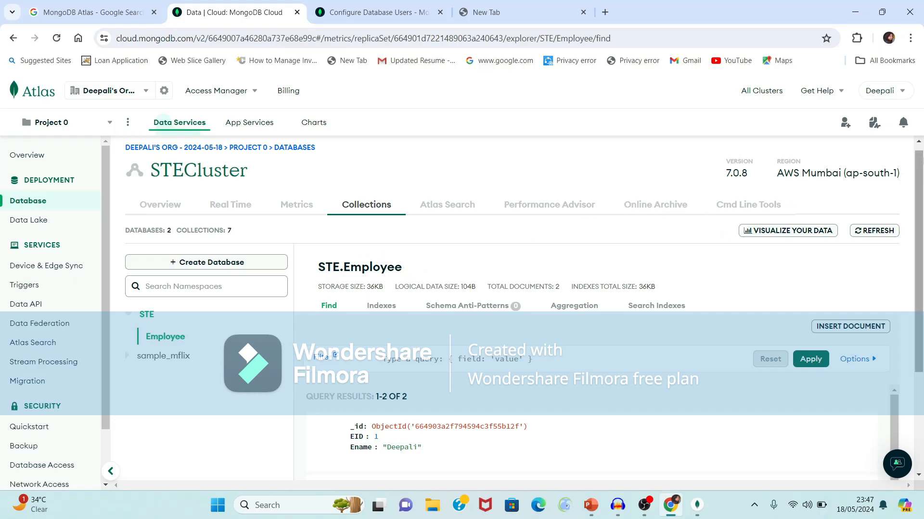
drag(920, 208, 919, 294)
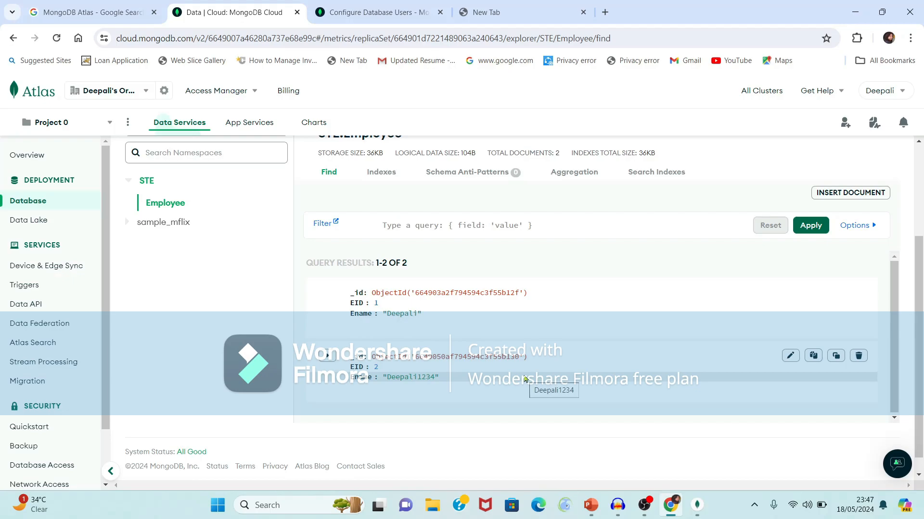
click(855, 12)
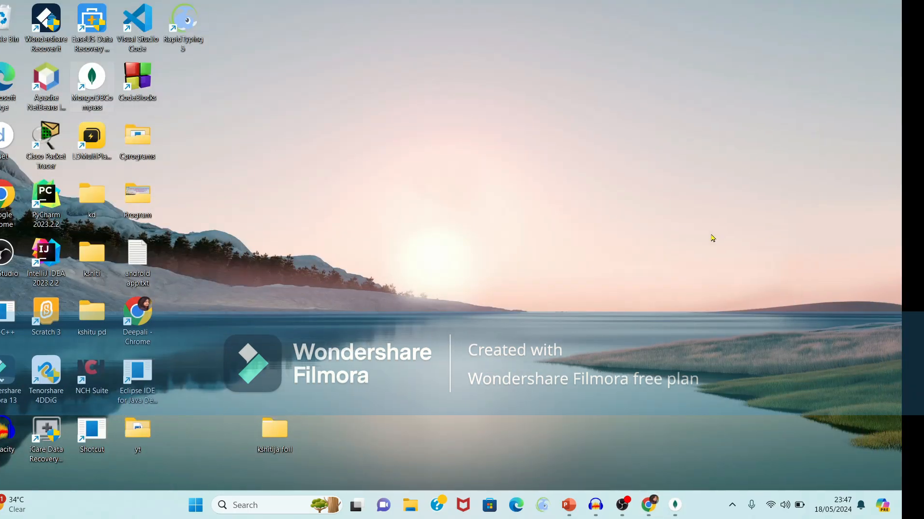